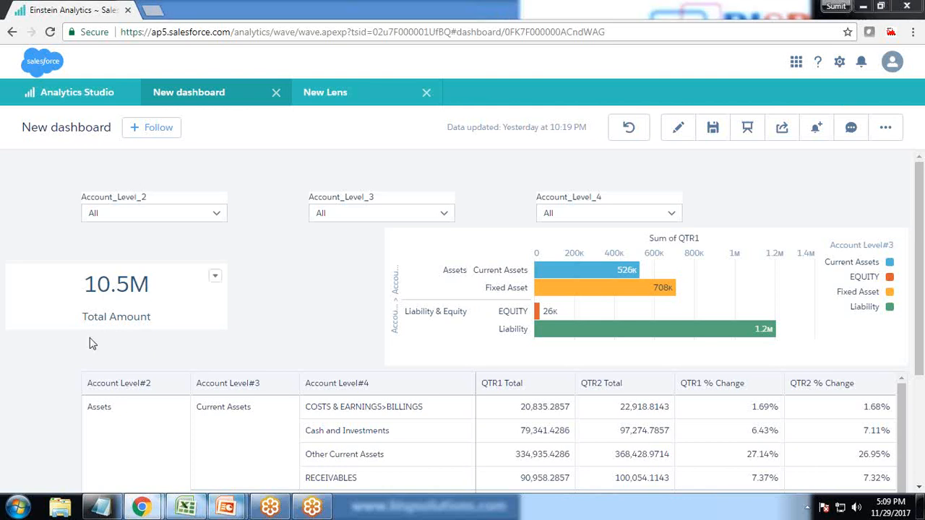
Switch to Excel and examine the Balance_Sheet account level columns and the Qtr1_Fact to Qtr4_Fact columns
{"action": "left_click", "coordinate": [186, 506]}
{"action": "scroll", "coordinate": [379, 347], "scroll_direction": "up", "scroll_amount": 20}
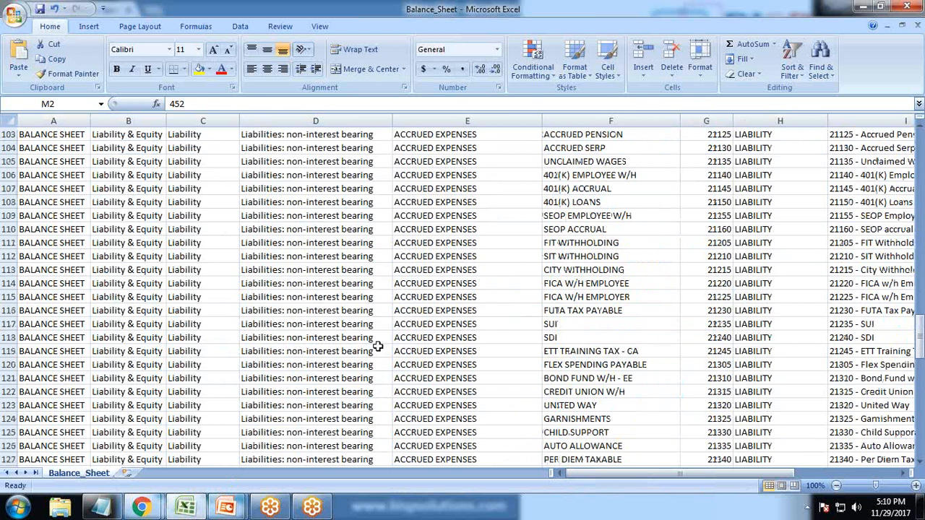
{"action": "scroll", "coordinate": [448, 379], "scroll_direction": "up", "scroll_amount": 20}
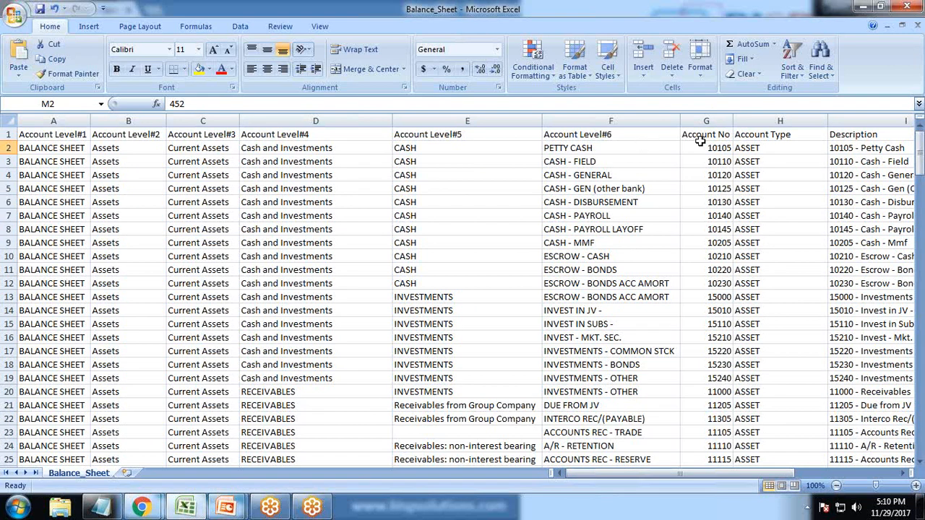
{"action": "left_click_drag", "start_coordinate": [637, 474], "coordinate": [676, 474]}
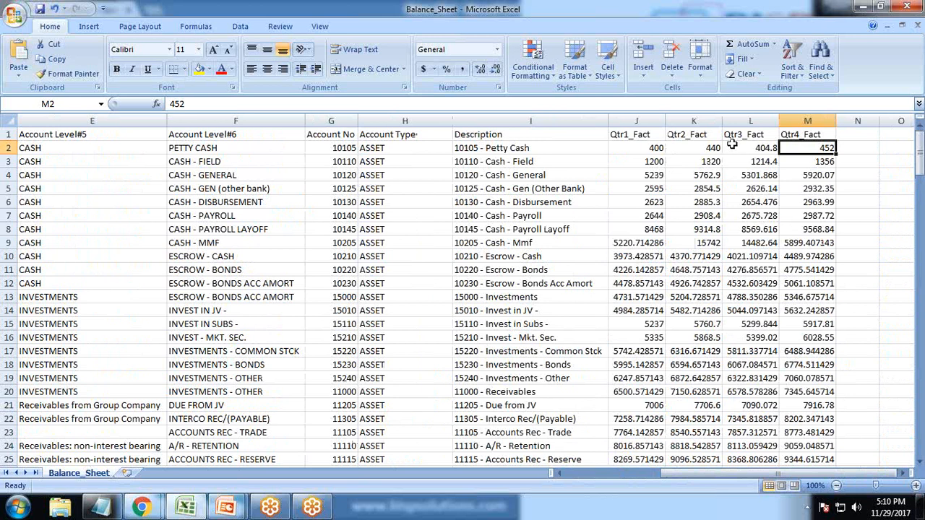
{"action": "left_click_drag", "start_coordinate": [686, 474], "coordinate": [571, 470]}
Switch back to the dashboard in Chrome and examine the account table's levels, quarter totals and percentage change columns
{"action": "mouse_move", "coordinate": [141, 507]}
{"action": "left_click", "coordinate": [265, 463]}
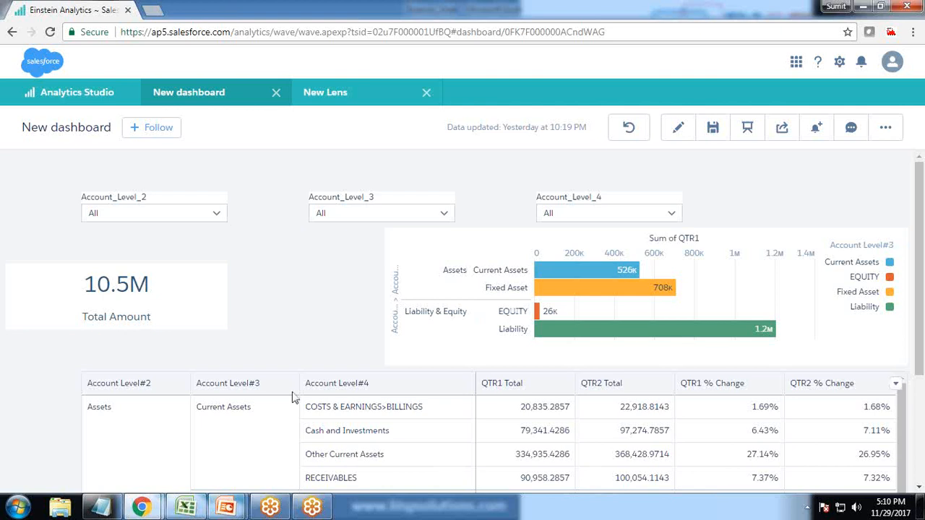
{"action": "scroll", "coordinate": [274, 383], "scroll_direction": "down", "scroll_amount": 5}
{"action": "scroll", "coordinate": [285, 376], "scroll_direction": "down", "scroll_amount": 2}
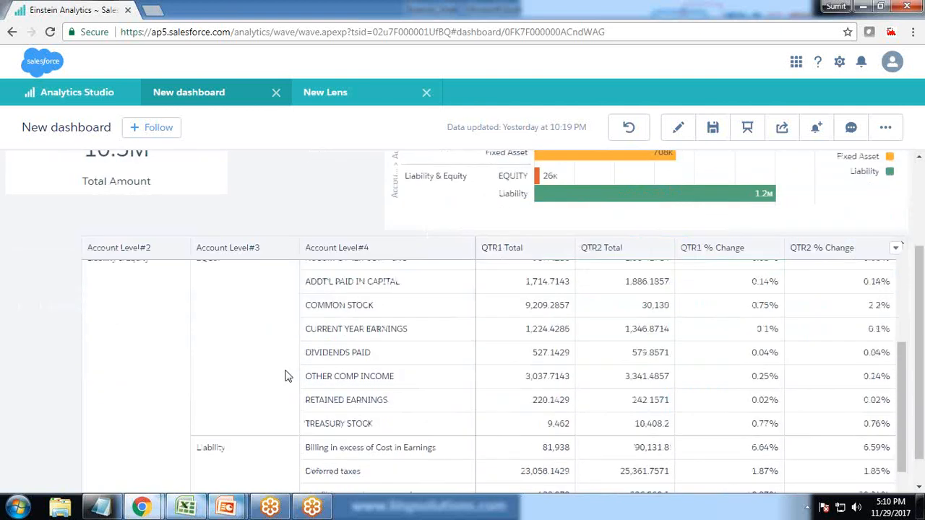
{"action": "scroll", "coordinate": [286, 376], "scroll_direction": "up", "scroll_amount": 8}
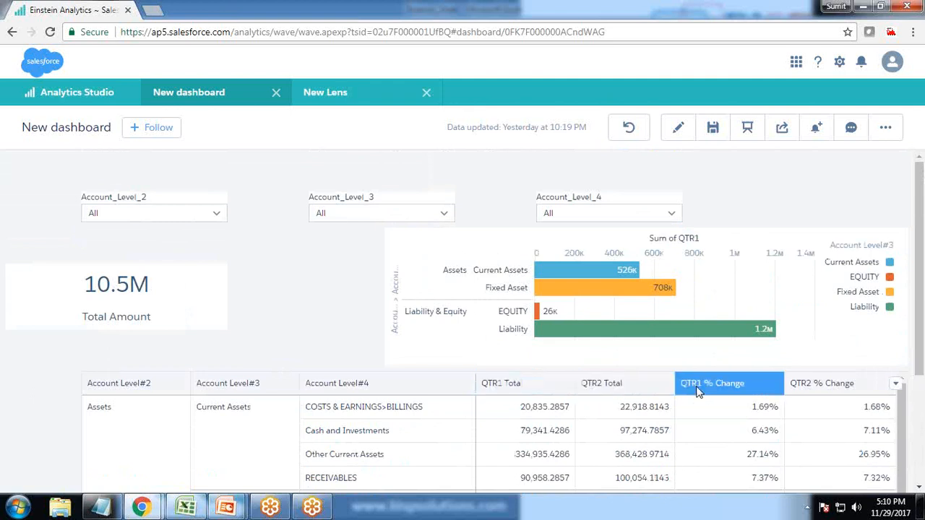
{"action": "scroll", "coordinate": [305, 395], "scroll_direction": "down", "scroll_amount": 1}
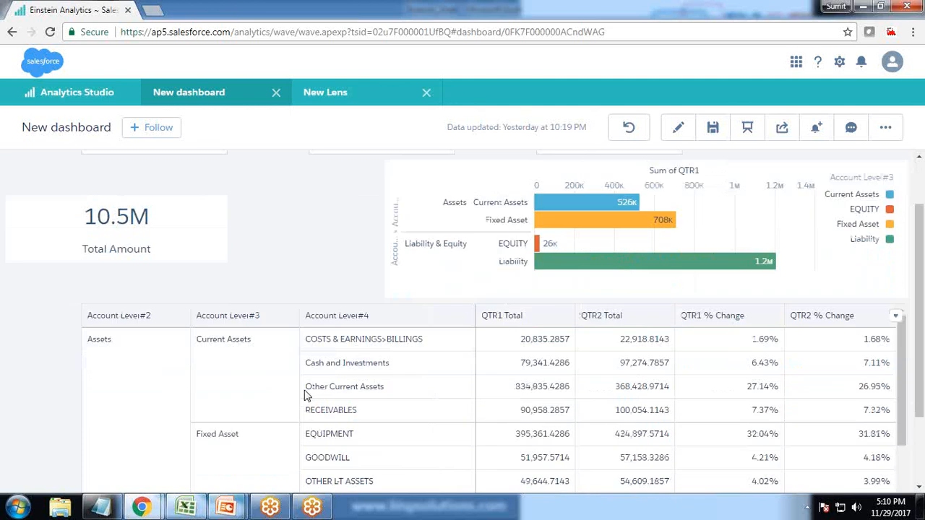
{"action": "scroll", "coordinate": [304, 395], "scroll_direction": "down", "scroll_amount": 2}
{"action": "scroll", "coordinate": [10, 376], "scroll_direction": "up", "scroll_amount": 1}
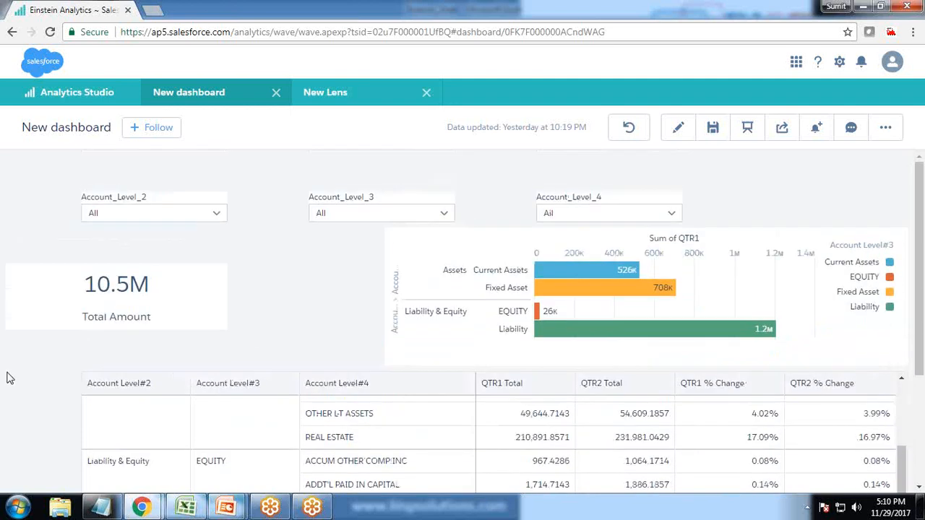
{"action": "scroll", "coordinate": [32, 388], "scroll_direction": "down", "scroll_amount": 3}
{"action": "scroll", "coordinate": [145, 355], "scroll_direction": "up", "scroll_amount": 2}
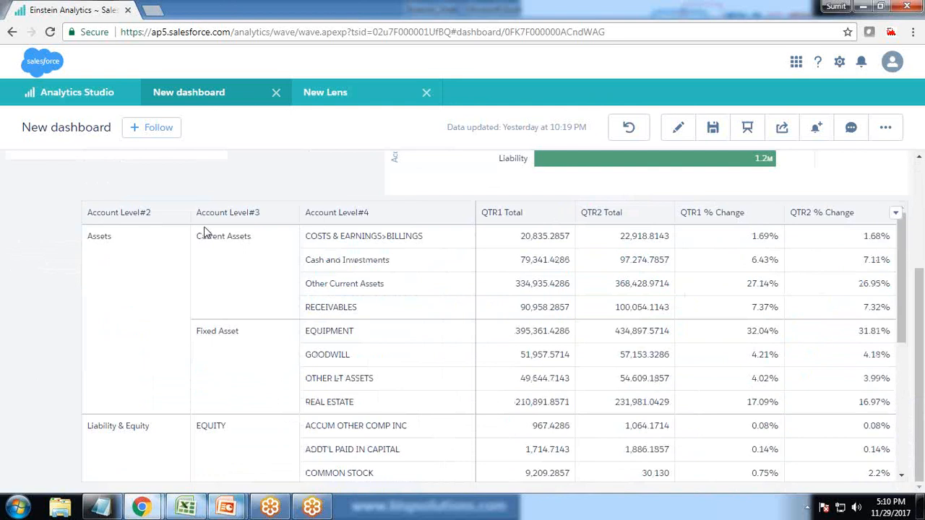
{"action": "scroll", "coordinate": [200, 370], "scroll_direction": "up", "scroll_amount": 3}
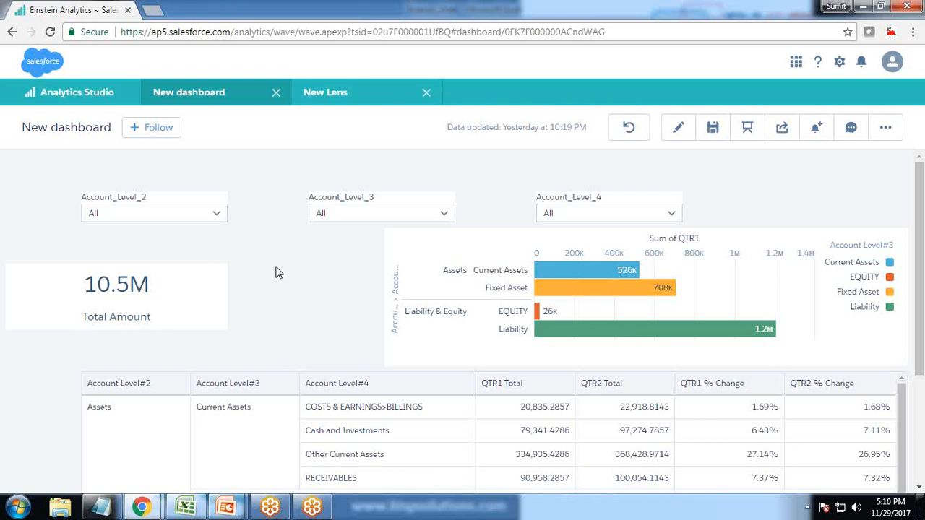
Filter the dashboard to Assets in Account_Level_2 and clear that filter again
{"action": "left_click", "coordinate": [209, 215]}
{"action": "left_click", "coordinate": [128, 295]}
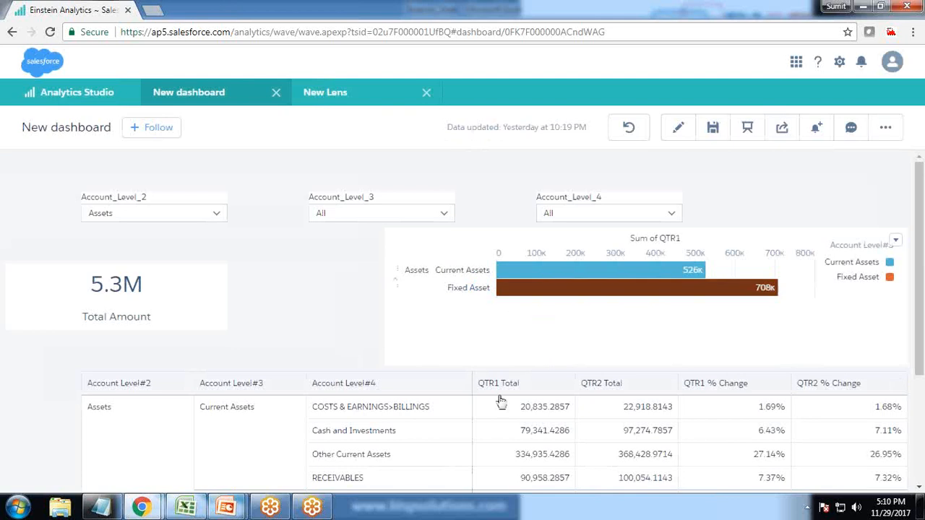
{"action": "left_click", "coordinate": [162, 215]}
{"action": "left_click", "coordinate": [120, 296]}
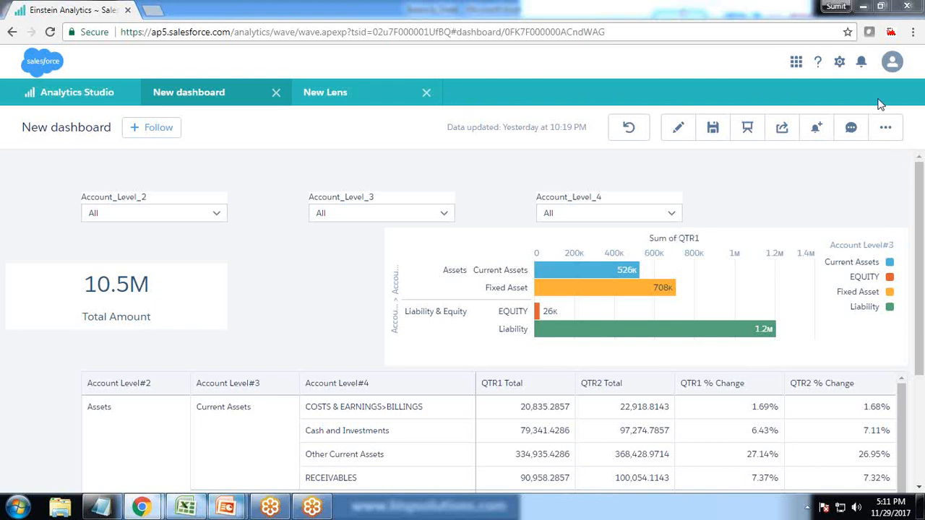
{"action": "mouse_move", "coordinate": [675, 156]}
{"action": "left_mouse_down"}
{"action": "mouse_move", "coordinate": [678, 196]}
{"action": "mouse_move", "coordinate": [782, 154]}
{"action": "mouse_move", "coordinate": [818, 185]}
{"action": "mouse_move", "coordinate": [682, 193]}
{"action": "left_mouse_up"}
{"action": "left_click_drag", "start_coordinate": [734, 156], "coordinate": [733, 193]}
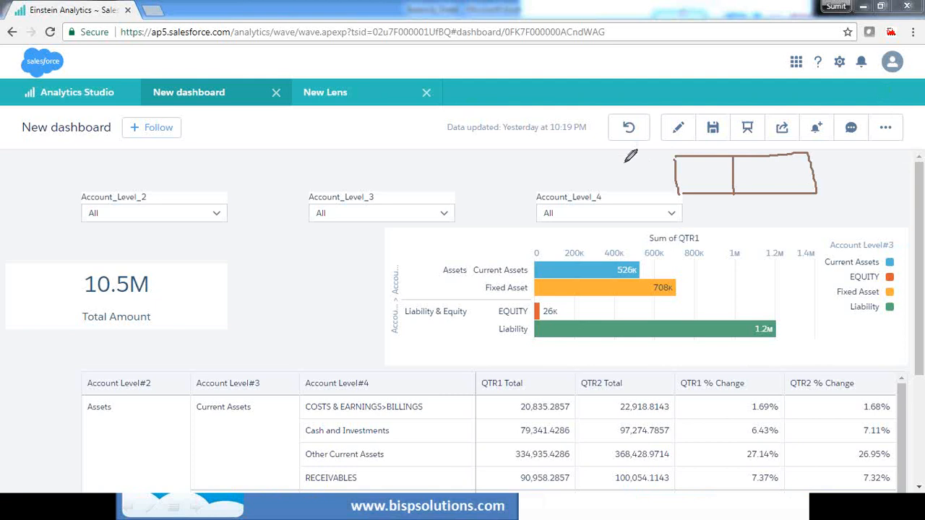
{"action": "mouse_move", "coordinate": [610, 163]}
{"action": "left_mouse_down"}
{"action": "mouse_move", "coordinate": [608, 177]}
{"action": "mouse_move", "coordinate": [615, 155]}
{"action": "mouse_move", "coordinate": [686, 174]}
{"action": "left_mouse_up"}
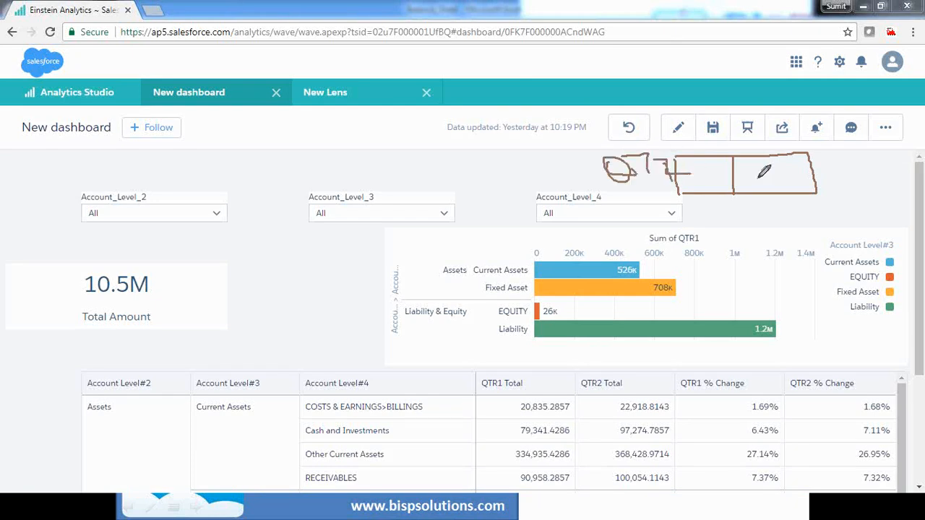
{"action": "left_click_drag", "start_coordinate": [764, 171], "coordinate": [835, 186]}
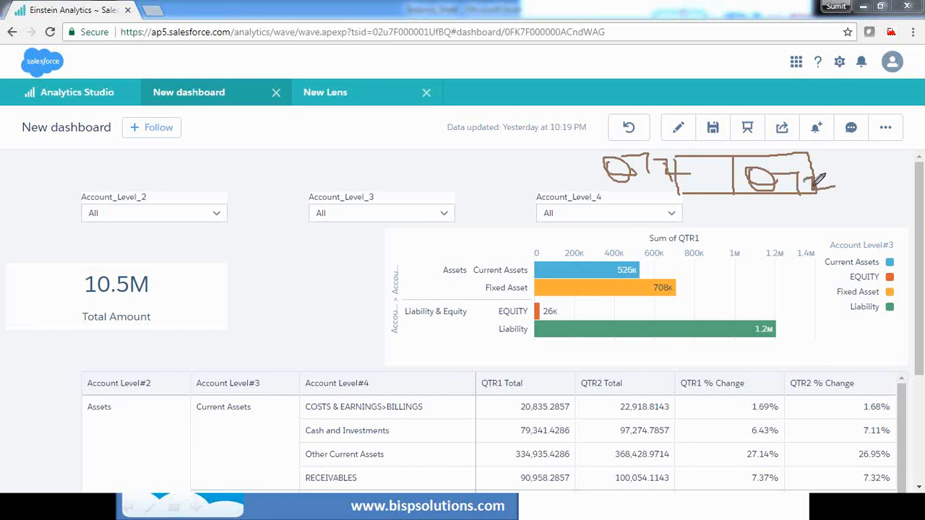
{"action": "mouse_move", "coordinate": [777, 175]}
{"action": "left_mouse_down"}
{"action": "mouse_move", "coordinate": [810, 169]}
{"action": "mouse_move", "coordinate": [797, 194]}
{"action": "mouse_move", "coordinate": [771, 191]}
{"action": "mouse_move", "coordinate": [806, 181]}
{"action": "mouse_move", "coordinate": [829, 191]}
{"action": "left_mouse_up"}
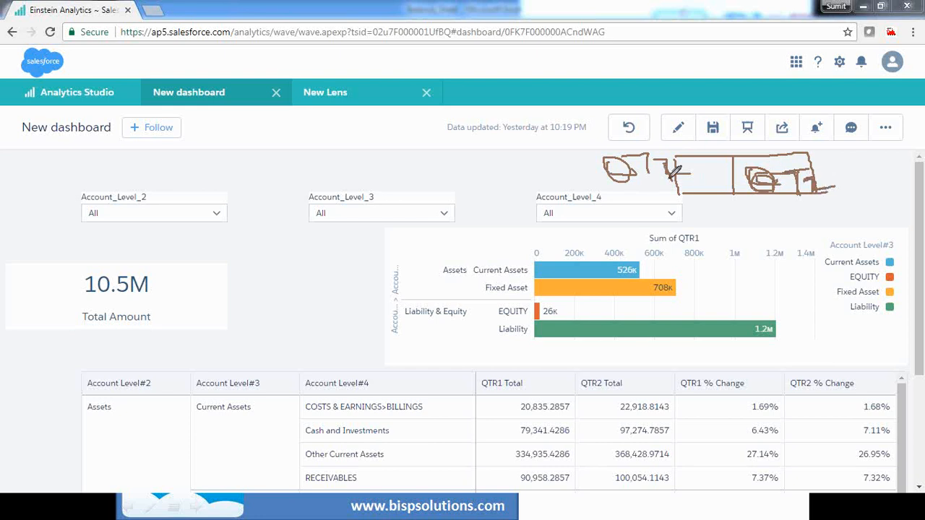
{"action": "mouse_move", "coordinate": [699, 225]}
{"action": "left_mouse_down"}
{"action": "mouse_move", "coordinate": [656, 233]}
{"action": "mouse_move", "coordinate": [716, 224]}
{"action": "mouse_move", "coordinate": [649, 229]}
{"action": "mouse_move", "coordinate": [713, 243]}
{"action": "left_mouse_up"}
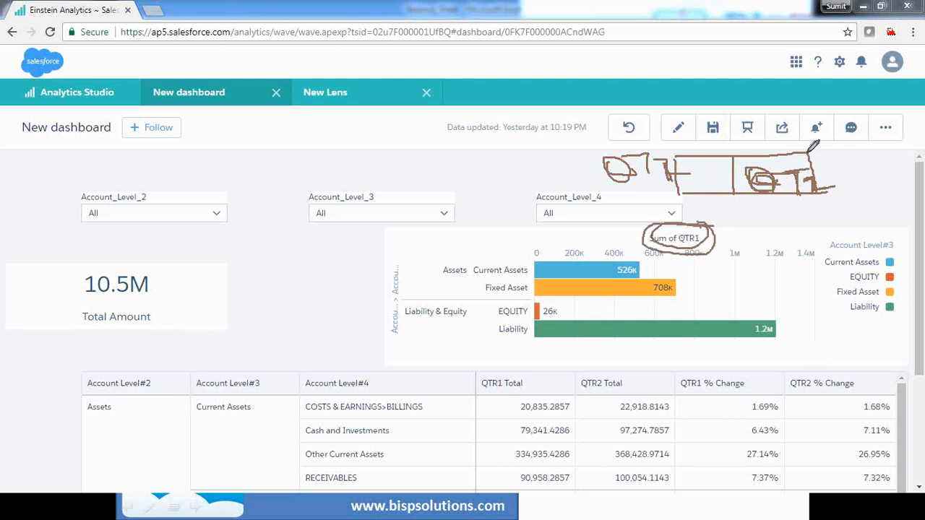
{"action": "mouse_move", "coordinate": [808, 147]}
{"action": "left_mouse_down"}
{"action": "mouse_move", "coordinate": [871, 152]}
{"action": "mouse_move", "coordinate": [876, 192]}
{"action": "mouse_move", "coordinate": [825, 195]}
{"action": "left_mouse_up"}
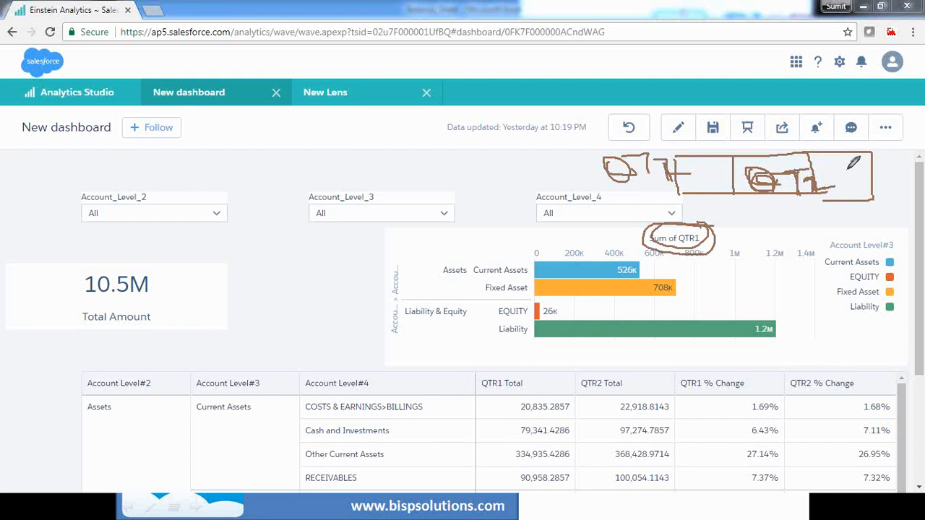
{"action": "left_click_drag", "start_coordinate": [850, 157], "coordinate": [858, 189]}
{"action": "key", "text": "Escape"}
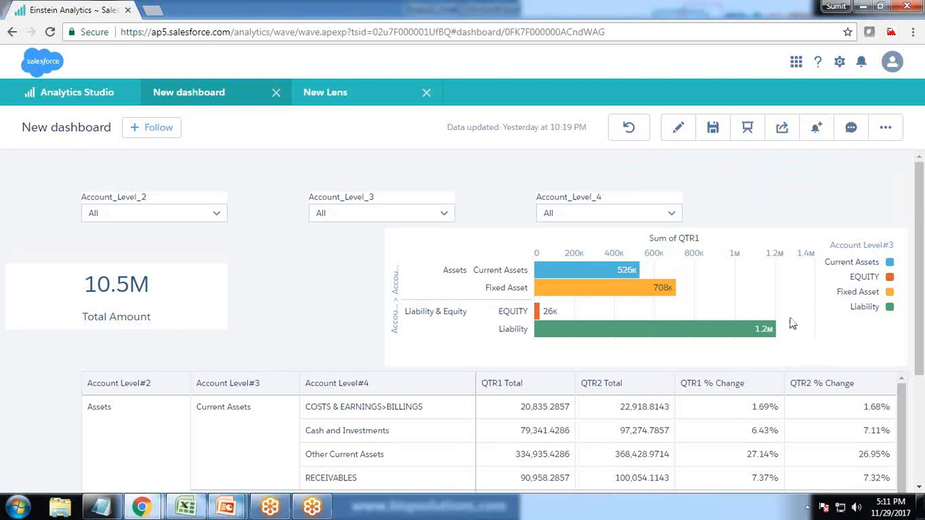
Open the dashboard for editing and place a Toggle widget above the Account_Level_3 filter
{"action": "left_click", "coordinate": [677, 128]}
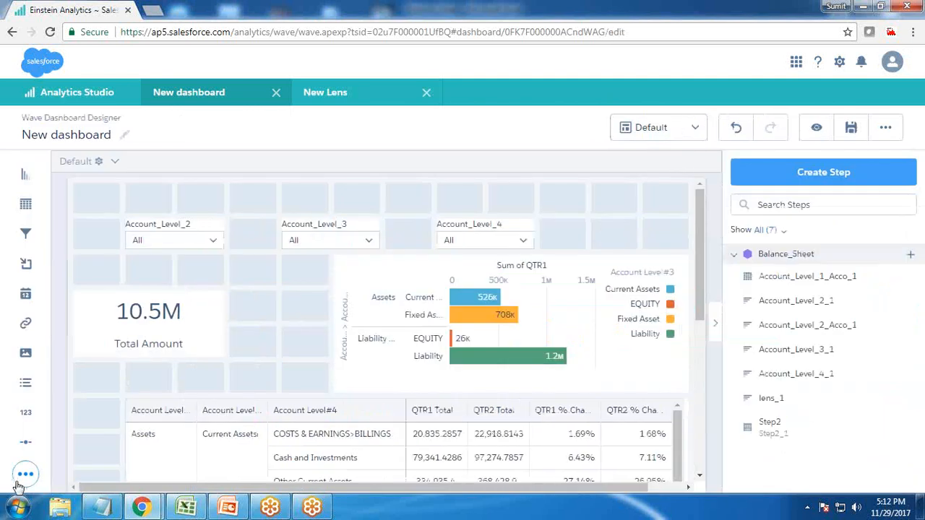
{"action": "left_click", "coordinate": [26, 474]}
{"action": "left_click_drag", "start_coordinate": [88, 482], "coordinate": [426, 196]}
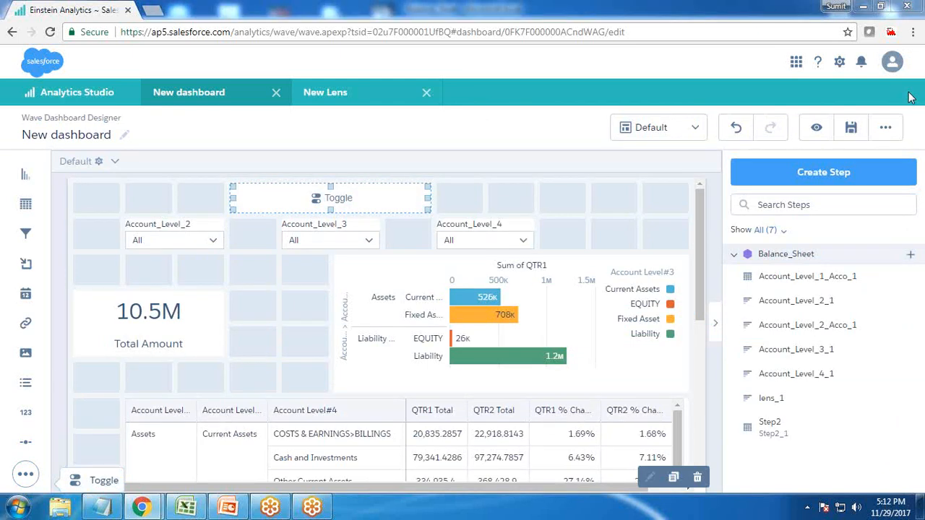
Start a static step with custom values for the toggle widget and label it Quarters
{"action": "left_click", "coordinate": [318, 198]}
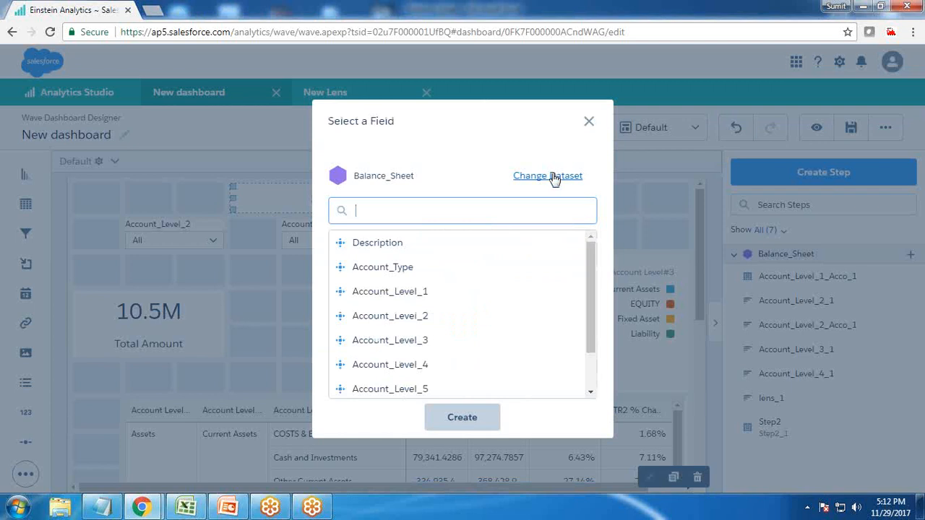
{"action": "scroll", "coordinate": [592, 293], "scroll_direction": "down", "scroll_amount": 1}
{"action": "mouse_move", "coordinate": [591, 289]}
{"action": "left_mouse_down"}
{"action": "mouse_move", "coordinate": [594, 315]}
{"action": "mouse_move", "coordinate": [592, 271]}
{"action": "left_mouse_up"}
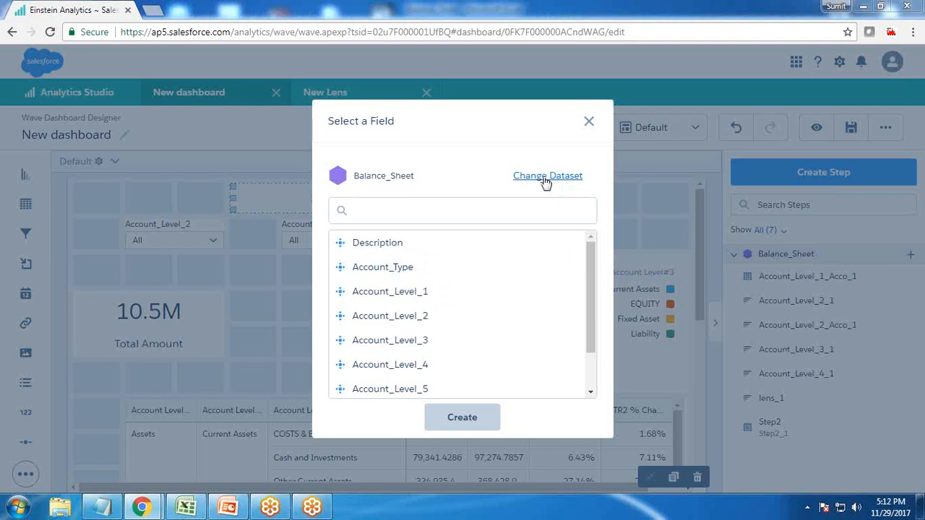
{"action": "left_click", "coordinate": [546, 181]}
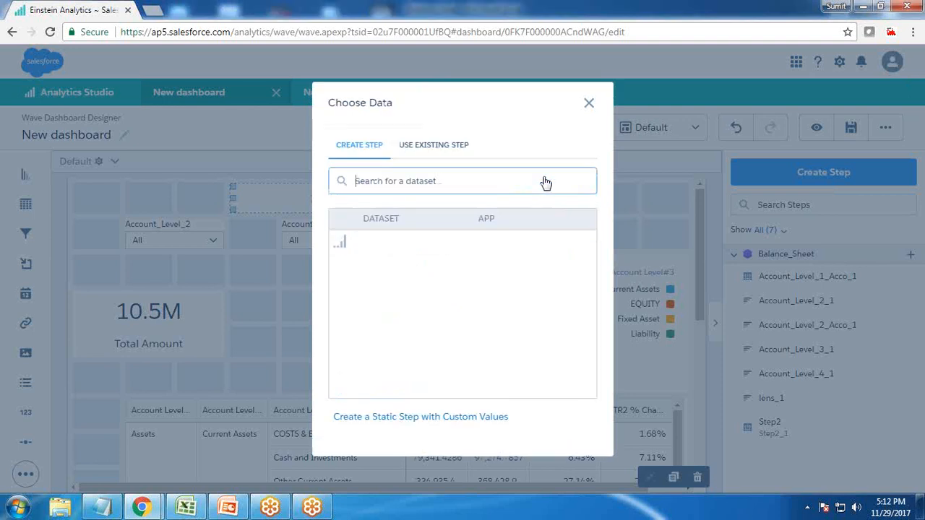
{"action": "left_click", "coordinate": [402, 423]}
{"action": "left_click", "coordinate": [344, 222]}
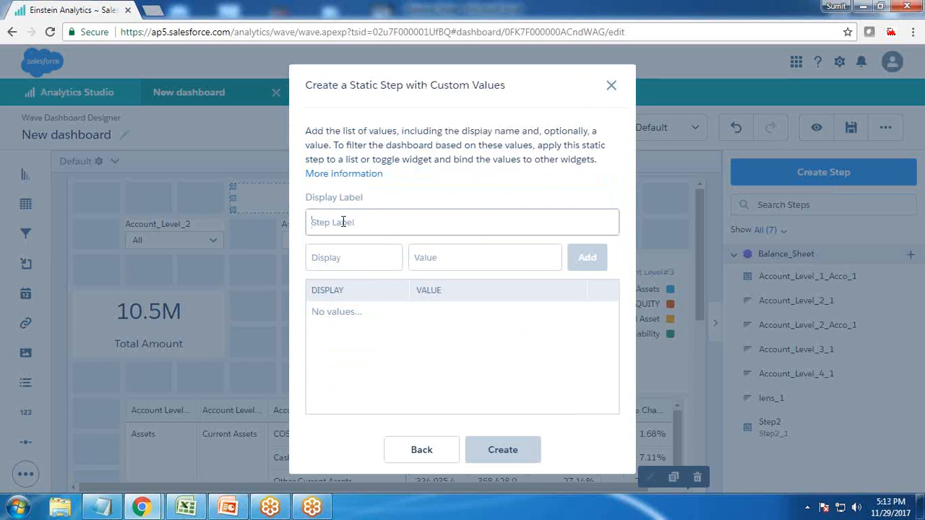
{"action": "type", "text": "Quarters"}
Add the display entries QTR1 with value Qtr1 and QTR2 with value Qtr2, and create the static step
{"action": "left_click", "coordinate": [362, 267]}
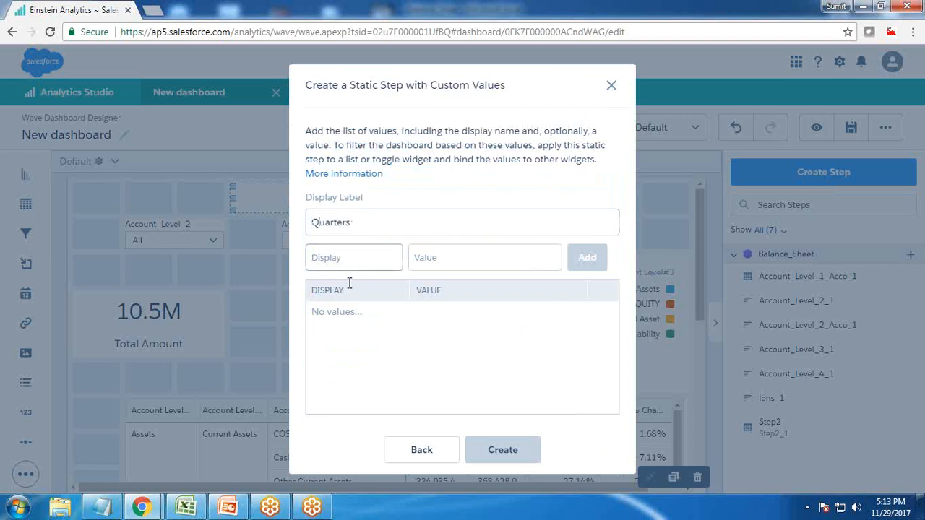
{"action": "type", "text": "QTR1"}
{"action": "key", "text": "Tab"}
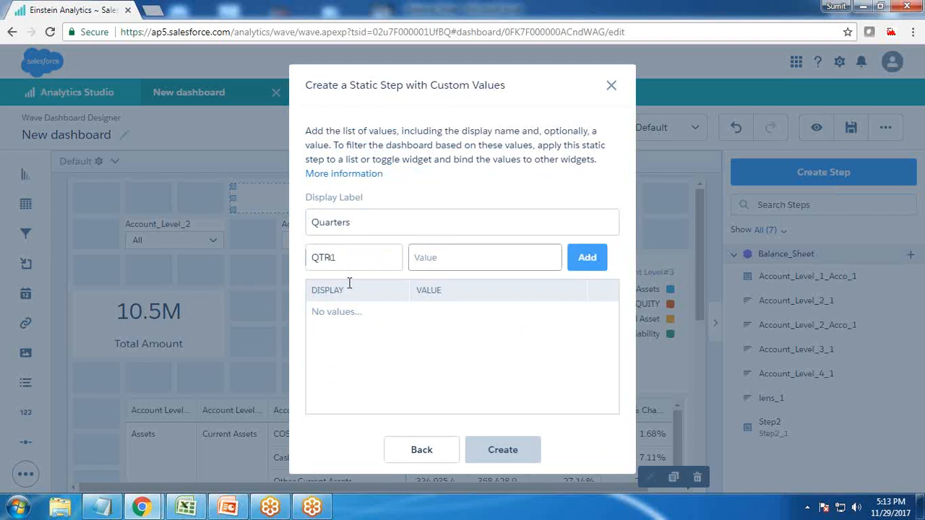
{"action": "type", "text": "Qtr1"}
{"action": "key", "text": "Return"}
{"action": "left_click", "coordinate": [360, 261]}
{"action": "type", "text": "Q"}
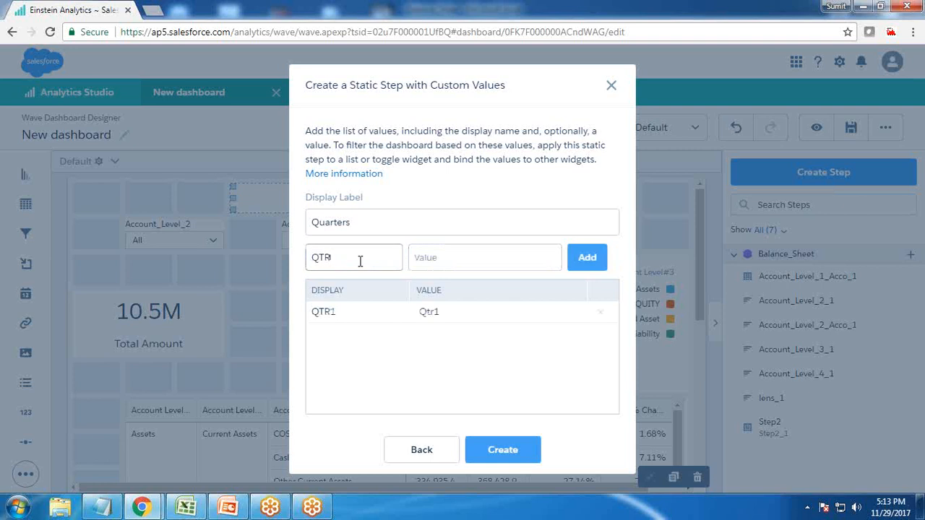
{"action": "type", "text": "Qtr2"}
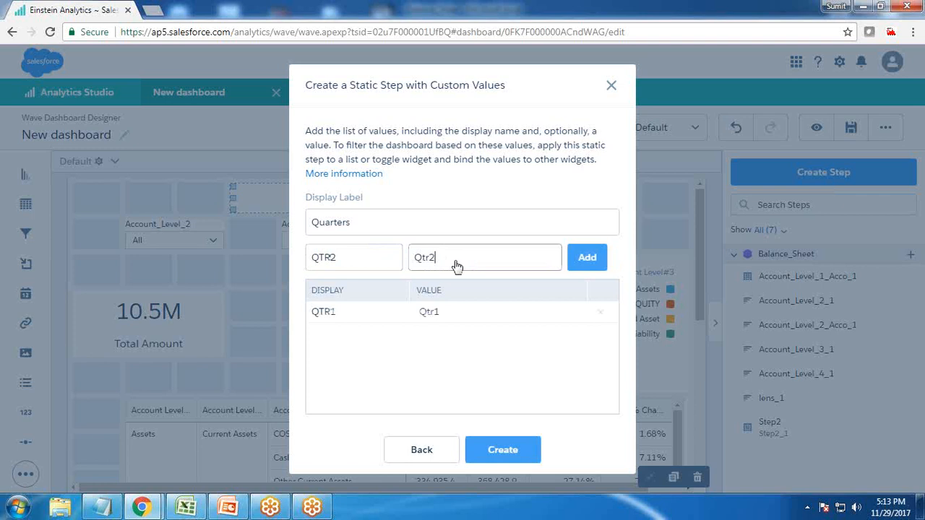
{"action": "left_click", "coordinate": [587, 257]}
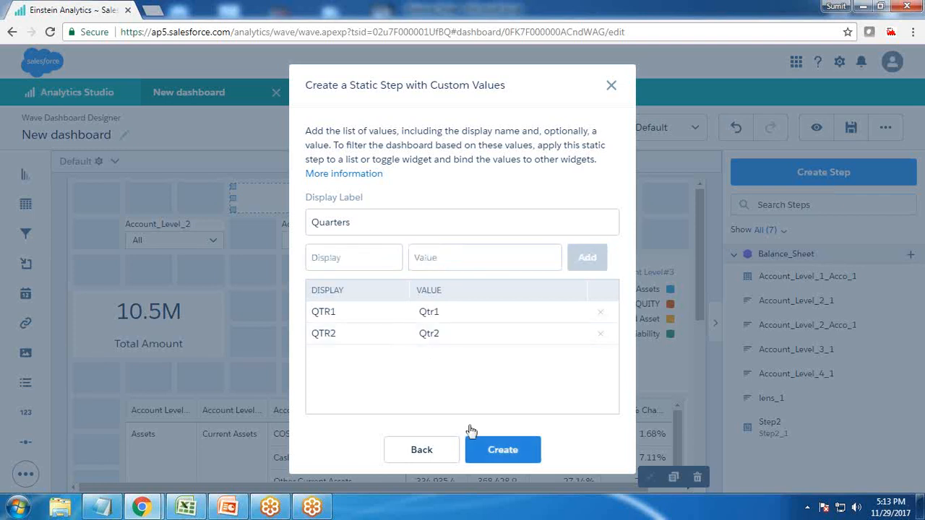
{"action": "left_click", "coordinate": [487, 448]}
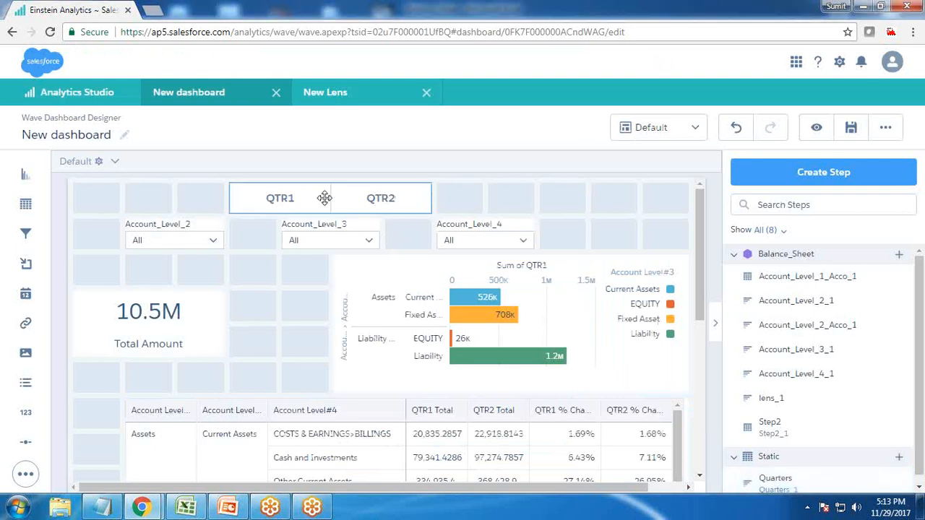
Preview the dashboard and test the toggle by switching between QTR1 and QTR2
{"action": "left_click", "coordinate": [816, 128]}
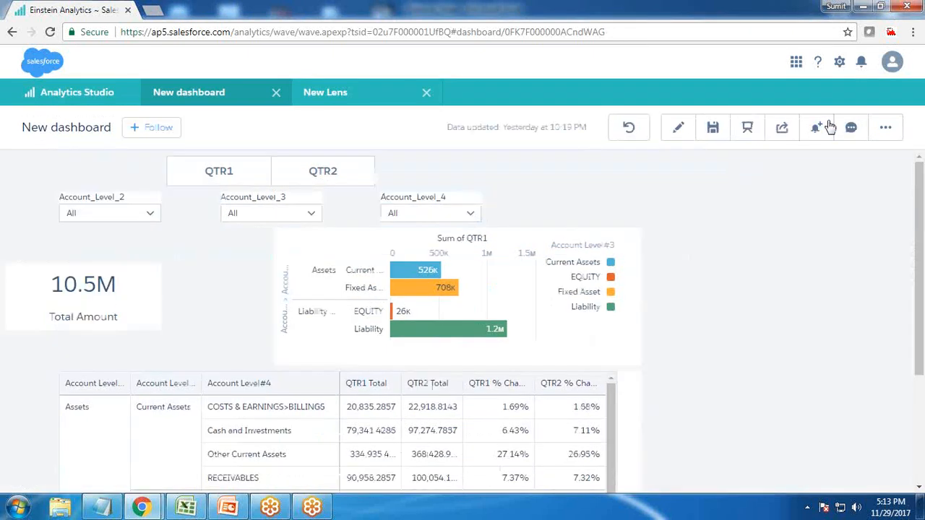
{"action": "left_click", "coordinate": [327, 176]}
{"action": "left_click", "coordinate": [477, 173]}
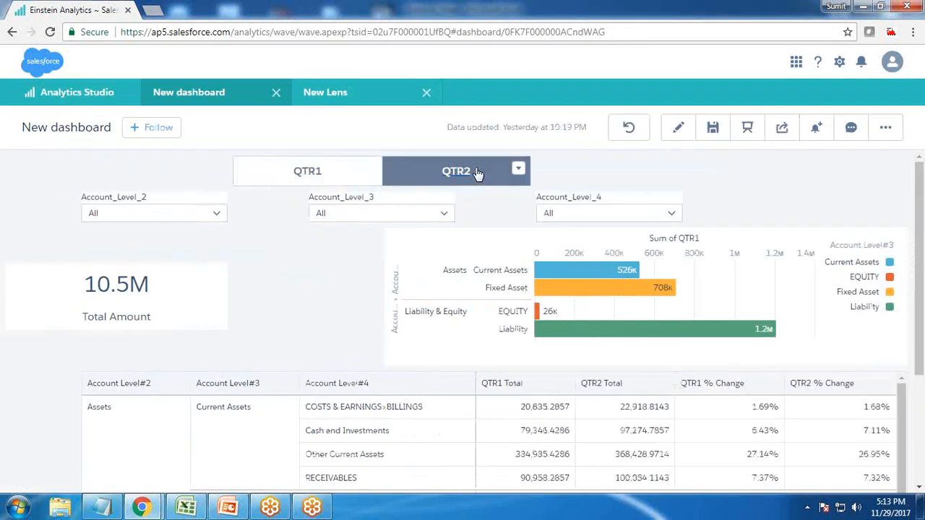
{"action": "left_click", "coordinate": [281, 172]}
{"action": "left_click", "coordinate": [451, 171]}
{"action": "left_click", "coordinate": [321, 174]}
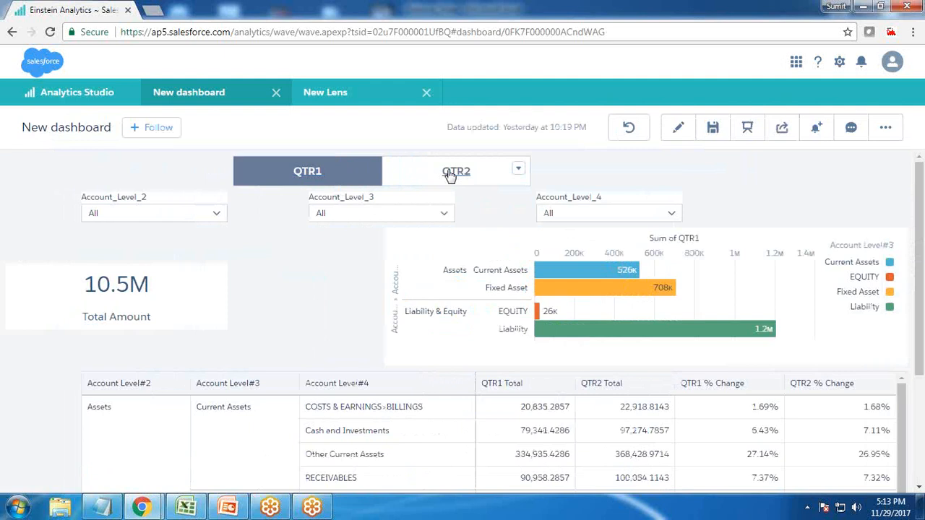
{"action": "left_click", "coordinate": [457, 174]}
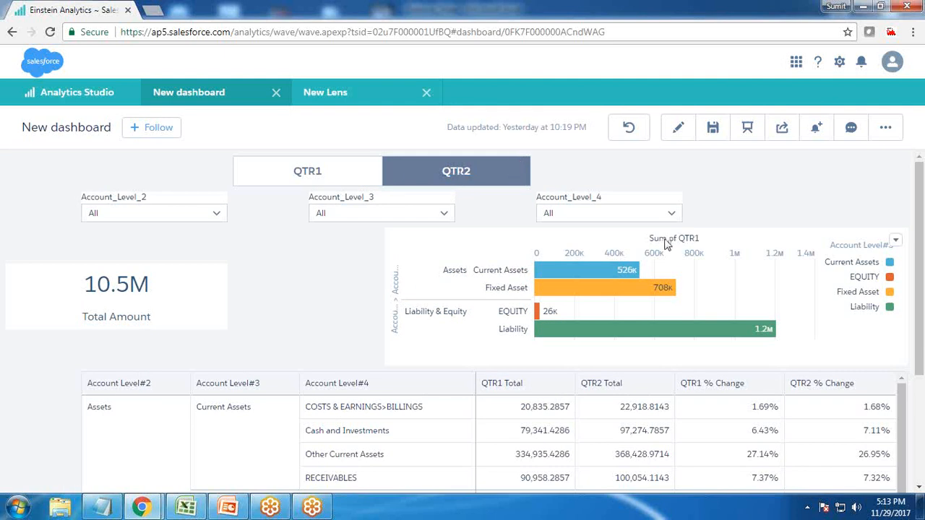
Test the toggle by selecting QTR1 and clearing that selection again
{"action": "left_click", "coordinate": [310, 174]}
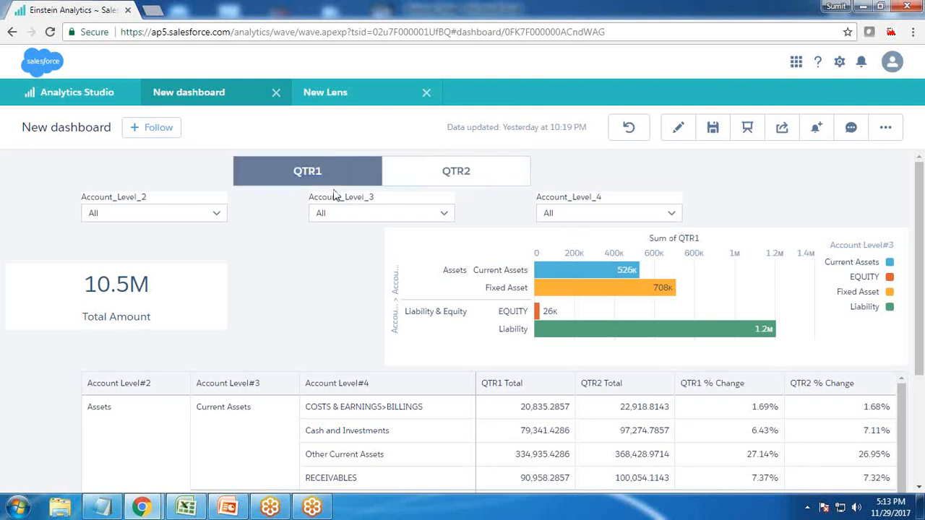
{"action": "left_click", "coordinate": [298, 181]}
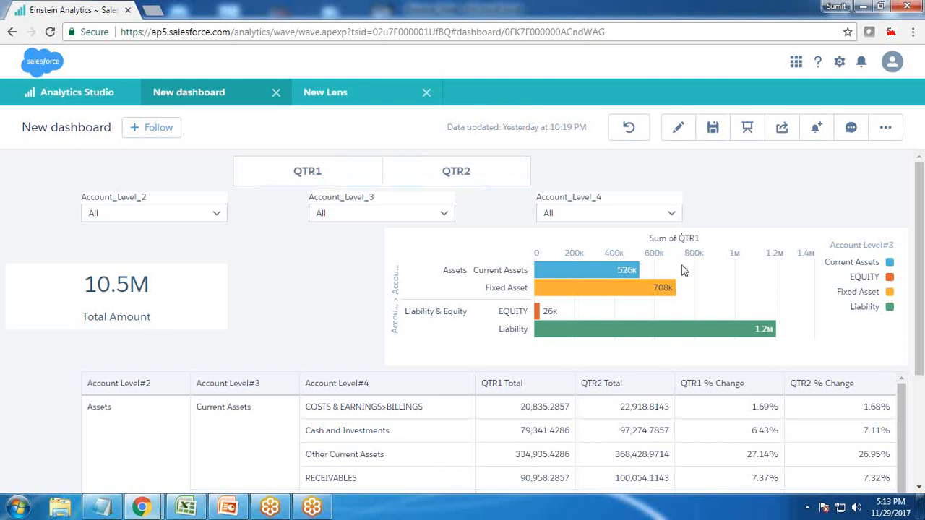
Return the dashboard to editing and open its JSON at the values of the Quarters static step
{"action": "left_click", "coordinate": [678, 128]}
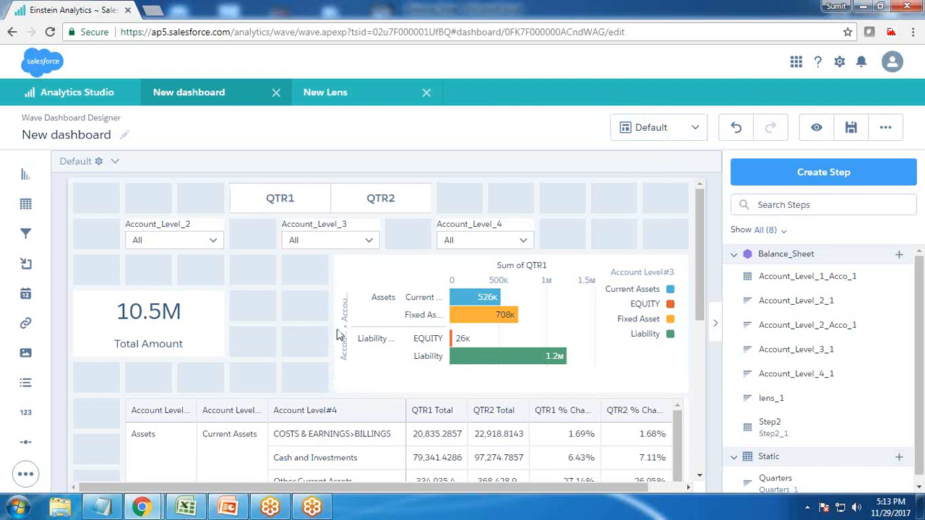
{"action": "key", "text": "ctrl+e"}
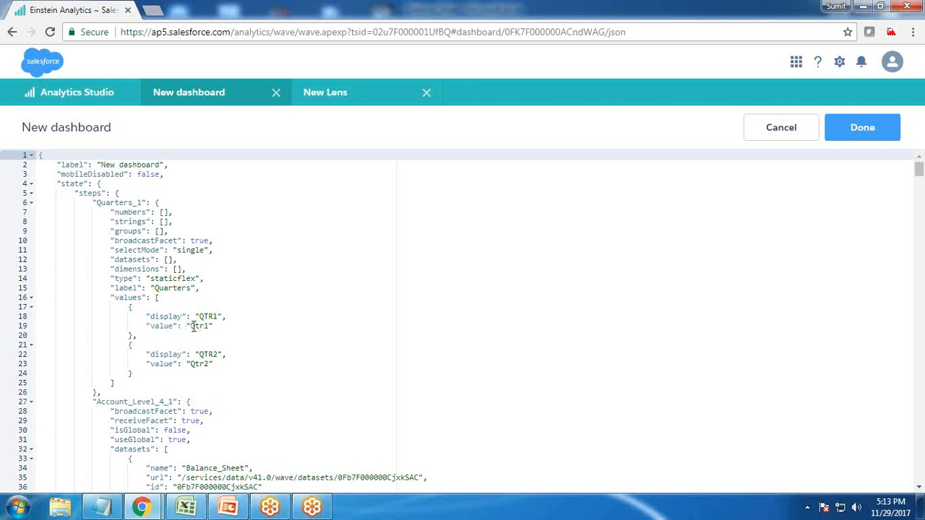
{"action": "key", "text": "ctrl+plus"}
{"action": "key", "text": "ctrl+plus"}
{"action": "scroll", "coordinate": [304, 363], "scroll_direction": "down", "scroll_amount": 3}
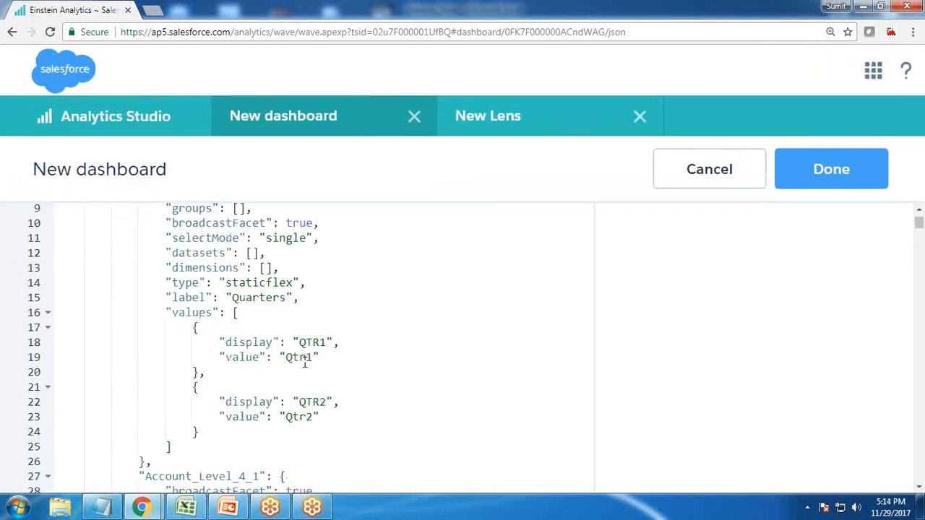
Replace the value of the QTR1 entry in the Quarters step with [["sum","QTR1"]]
{"action": "left_click_drag", "start_coordinate": [279, 357], "coordinate": [324, 355]}
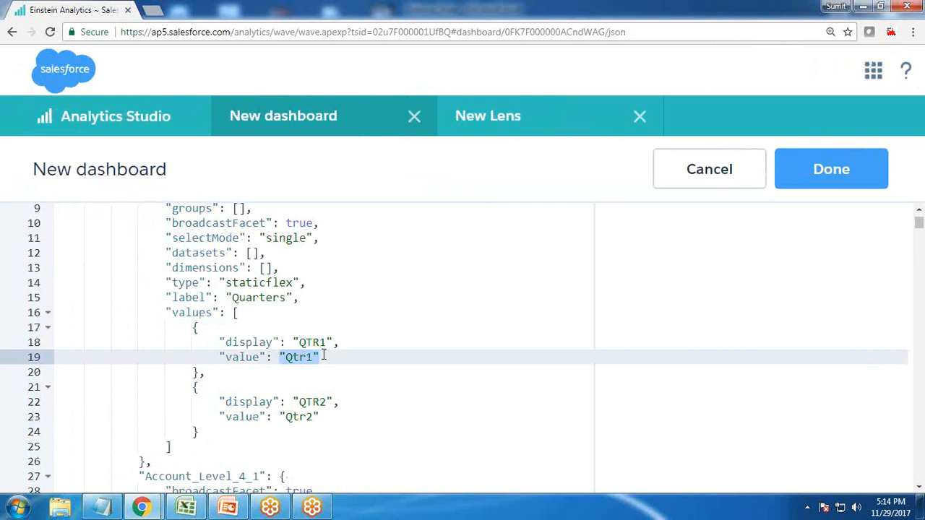
{"action": "type", "text": "[["}
{"action": "key", "text": "BackSpace"}
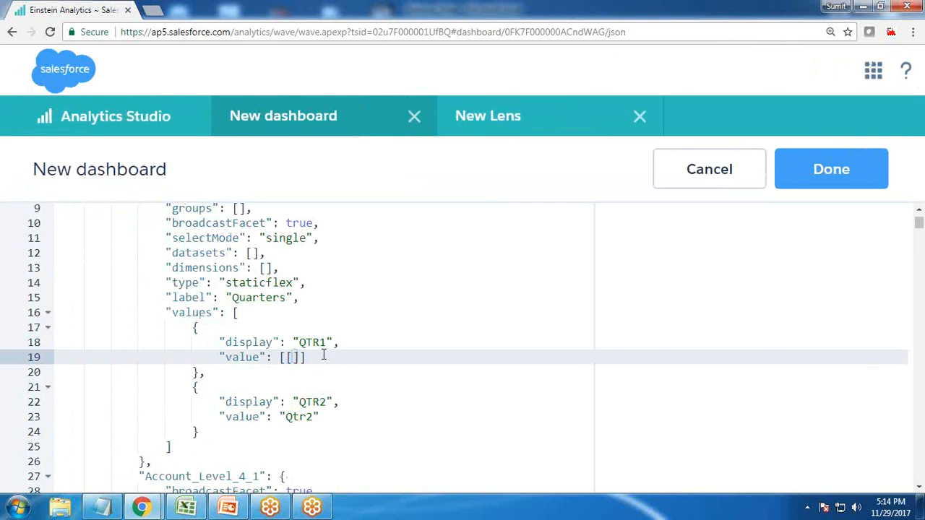
{"action": "type", "text": "\"sum\""}
{"action": "key", "text": "Return"}
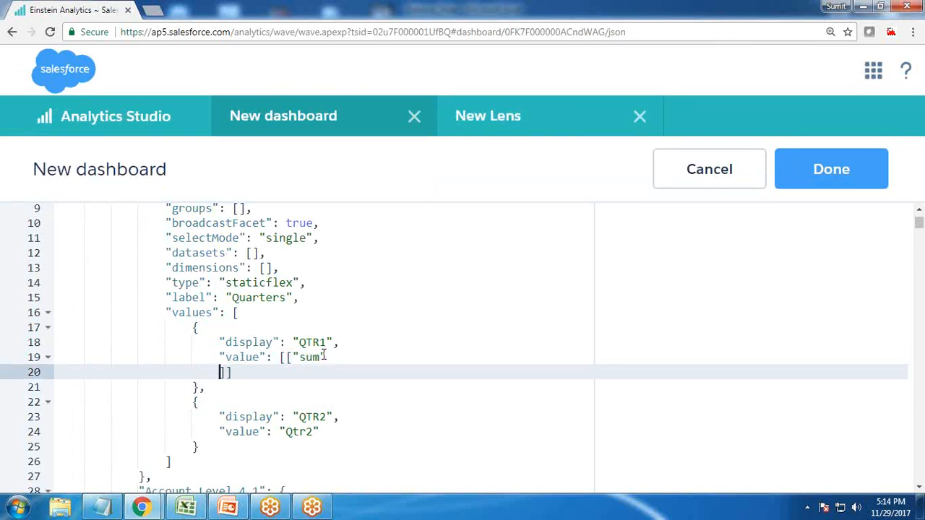
{"action": "key", "text": "ctrl+z"}
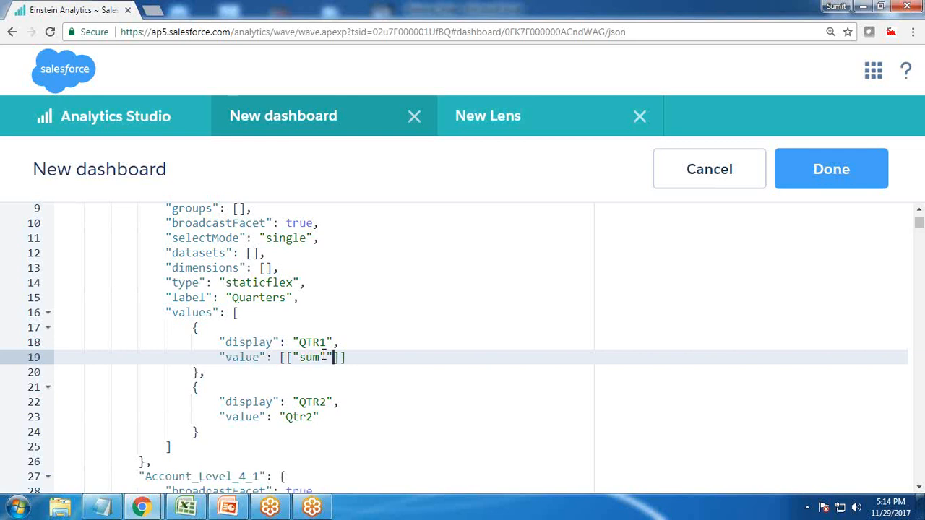
{"action": "type", "text": ","}
{"action": "key", "text": "BackSpace"}
{"action": "key", "text": "BackSpace"}
{"action": "type", "text": "\",\"QTR1"}
{"action": "key", "text": "ctrl+minus"}
Open the Balance_Sheet dataset from the Analytics Studio home in a new lens
{"action": "left_click", "coordinate": [428, 102]}
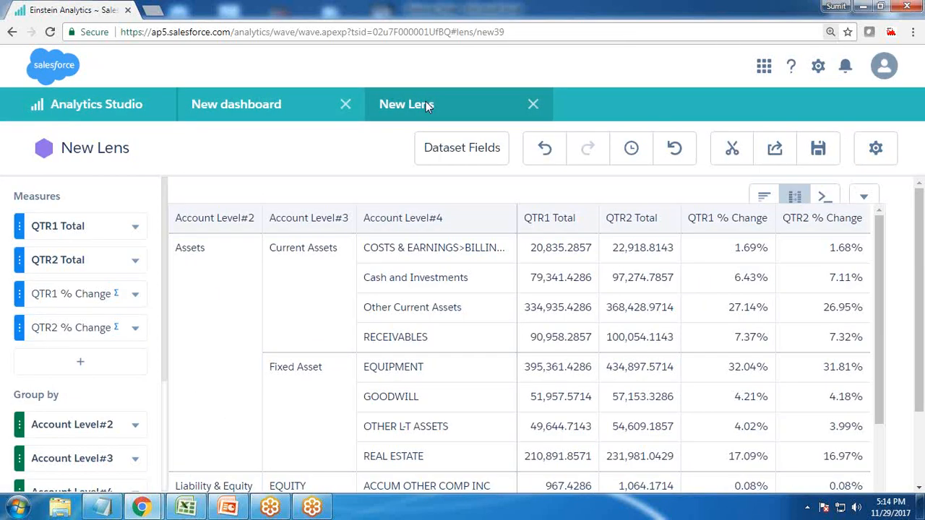
{"action": "left_click", "coordinate": [238, 104]}
{"action": "left_click", "coordinate": [85, 105]}
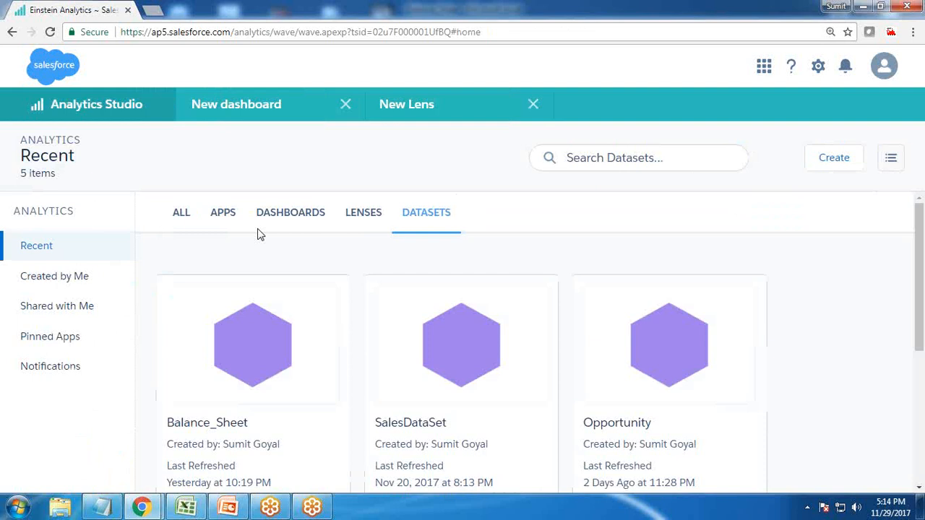
{"action": "left_click", "coordinate": [233, 356]}
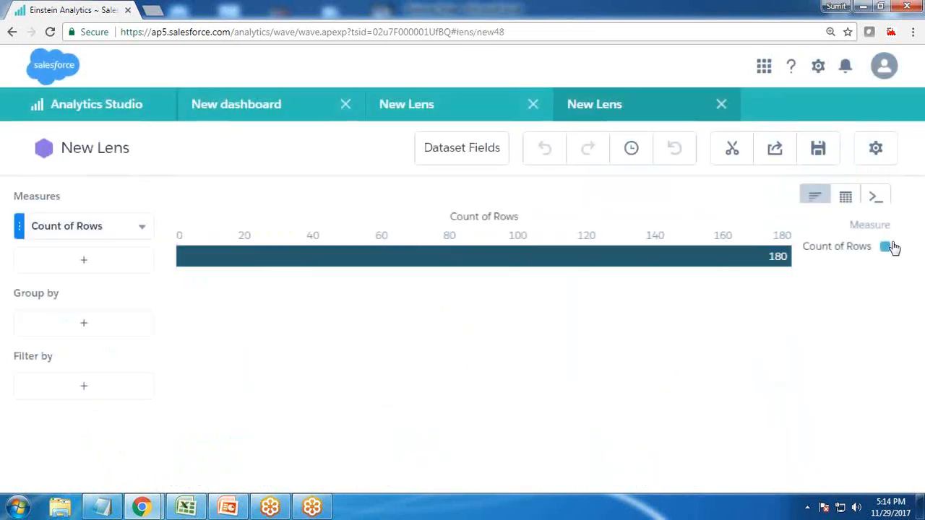
Set the lens measure to Sum of QTR1 and examine how the field name is written in its query
{"action": "left_click", "coordinate": [142, 226]}
{"action": "left_click", "coordinate": [187, 257]}
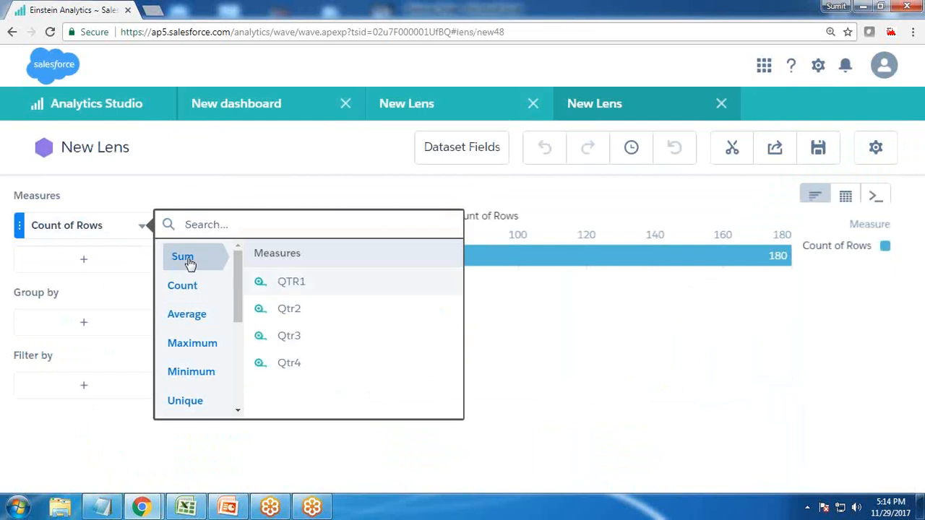
{"action": "left_click", "coordinate": [287, 281]}
{"action": "left_click", "coordinate": [875, 196]}
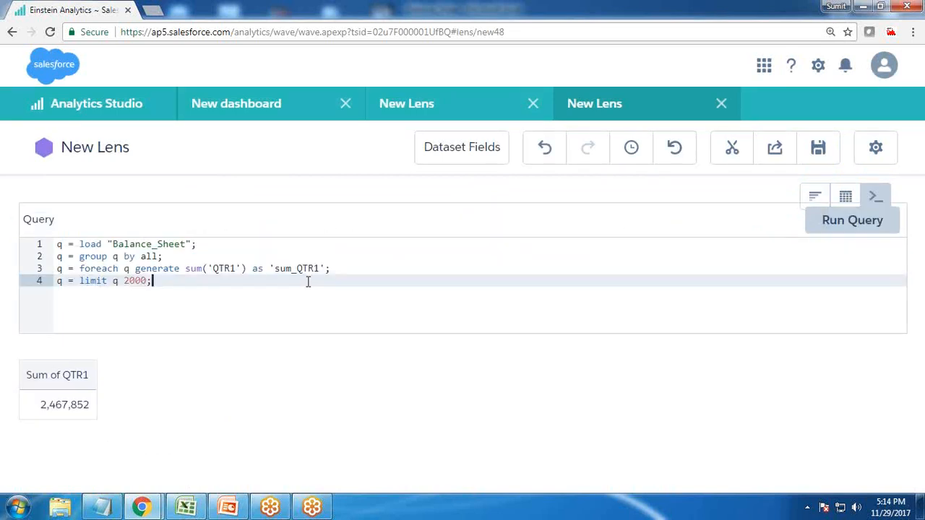
{"action": "left_click_drag", "start_coordinate": [309, 268], "coordinate": [297, 268]}
{"action": "left_click_drag", "start_coordinate": [213, 268], "coordinate": [231, 268]}
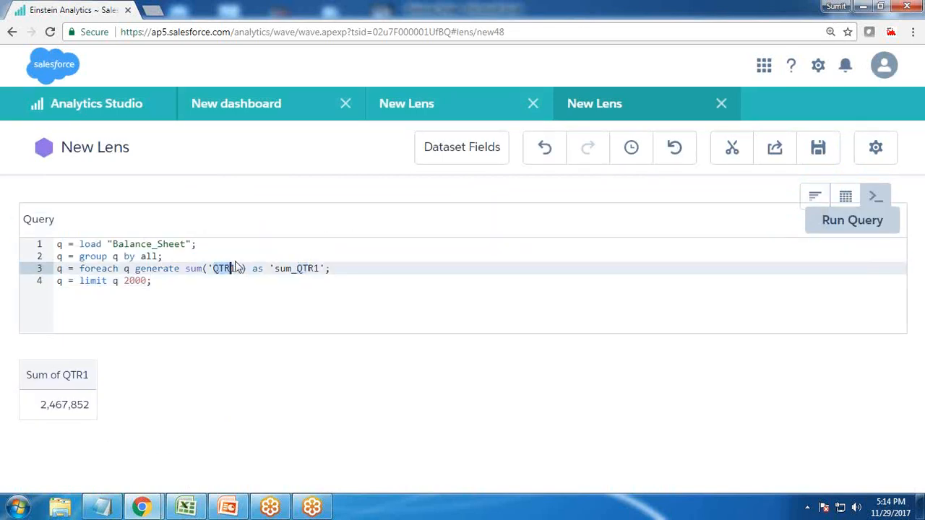
Change the lens measure to Sum of Qtr2, examine the field name in its query, and close the lens to return to the dashboard JSON
{"action": "left_click", "coordinate": [545, 148]}
{"action": "left_click", "coordinate": [73, 230]}
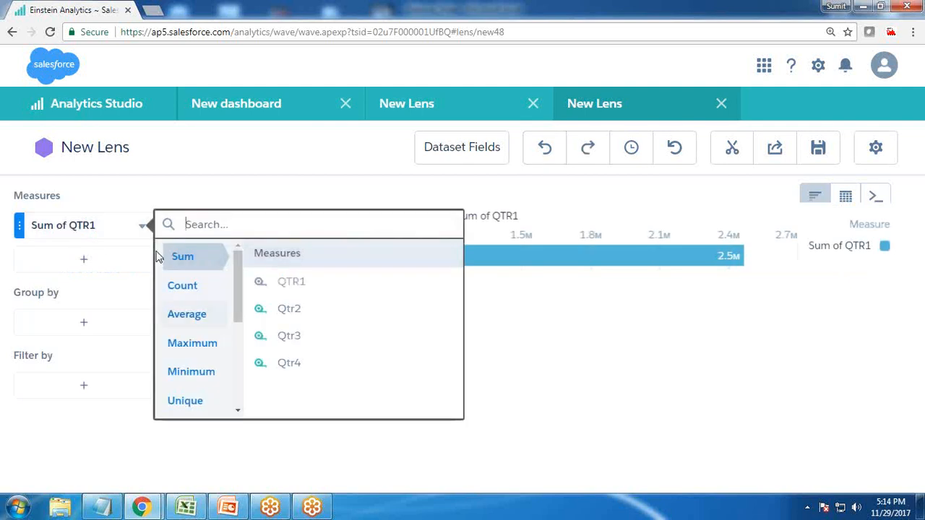
{"action": "left_click", "coordinate": [294, 311]}
{"action": "left_click", "coordinate": [875, 197]}
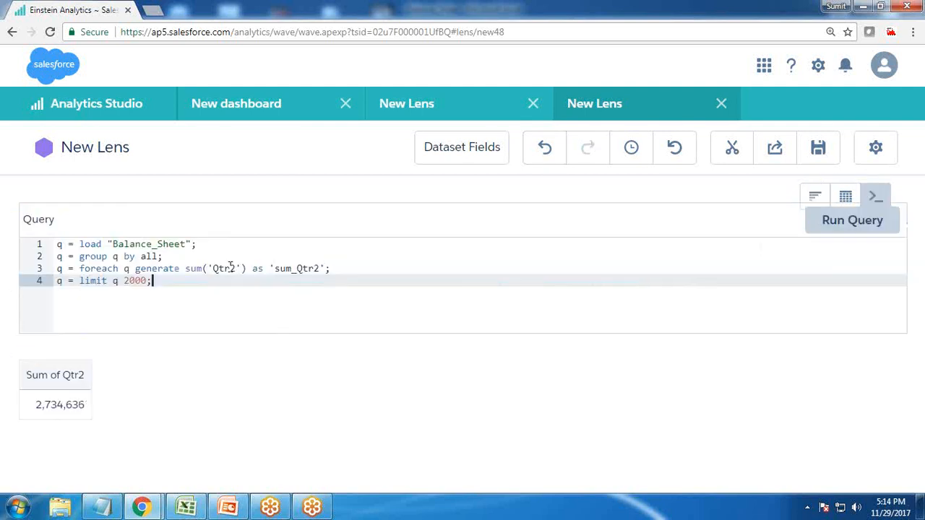
{"action": "left_click", "coordinate": [214, 268]}
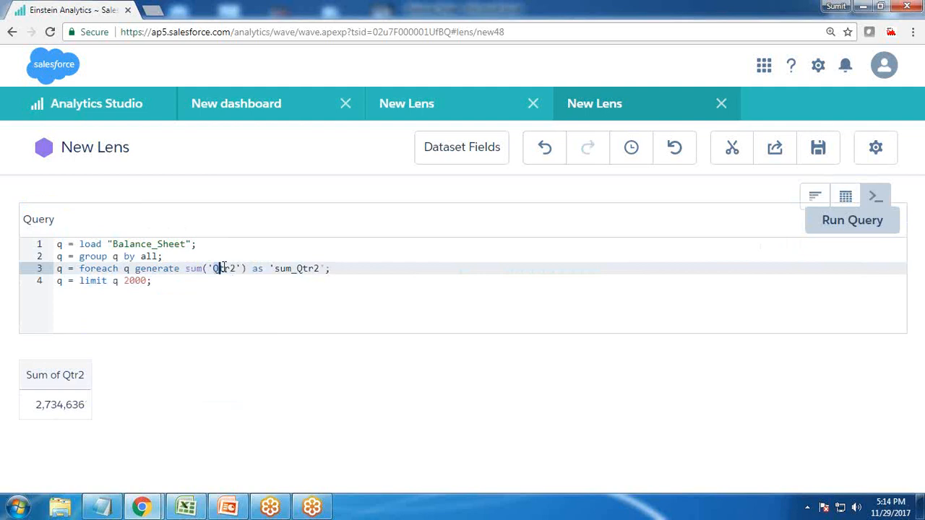
{"action": "left_click", "coordinate": [721, 103]}
{"action": "left_click", "coordinate": [256, 103]}
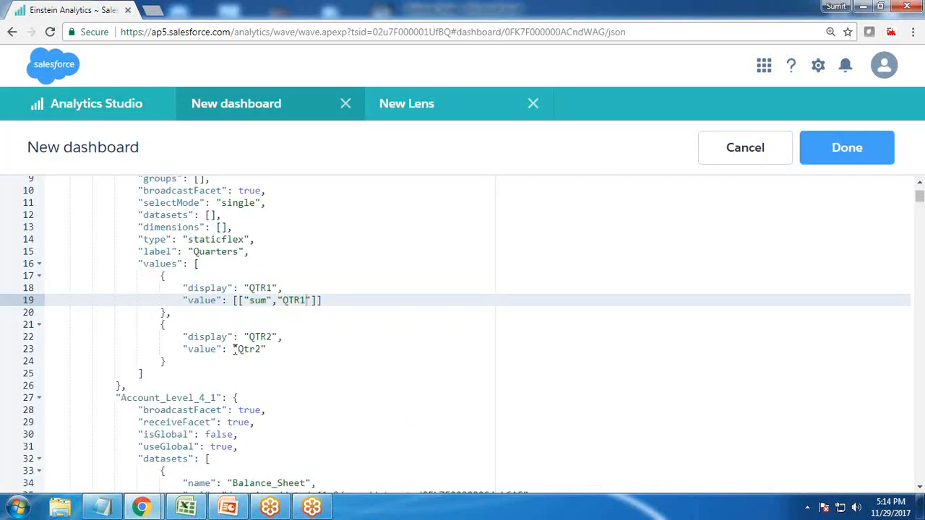
Replace the value of the QTR2 entry with [["sum","Qtr2"]] and apply the JSON changes to the dashboard
{"action": "left_click_drag", "start_coordinate": [234, 349], "coordinate": [273, 347]}
{"action": "type", "text": "[["}
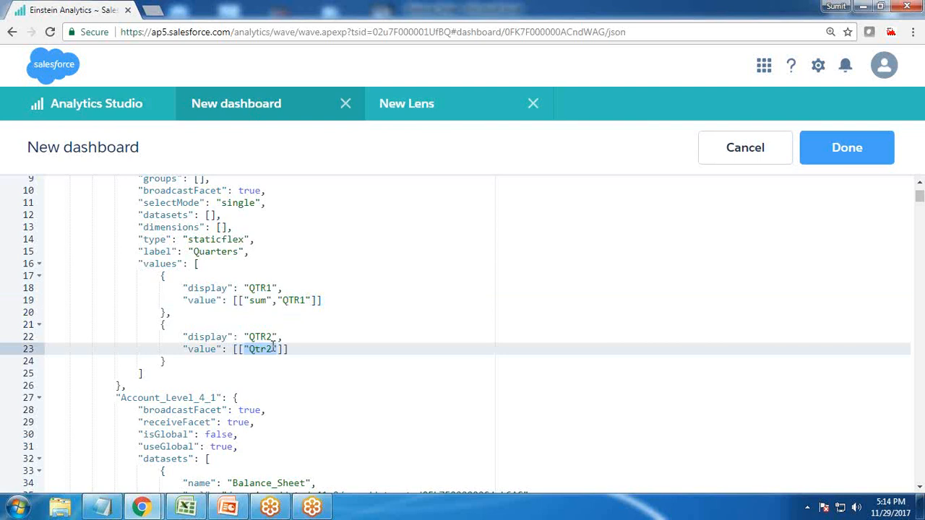
{"action": "key", "text": "BackSpace"}
{"action": "type", "text": "\"su"}
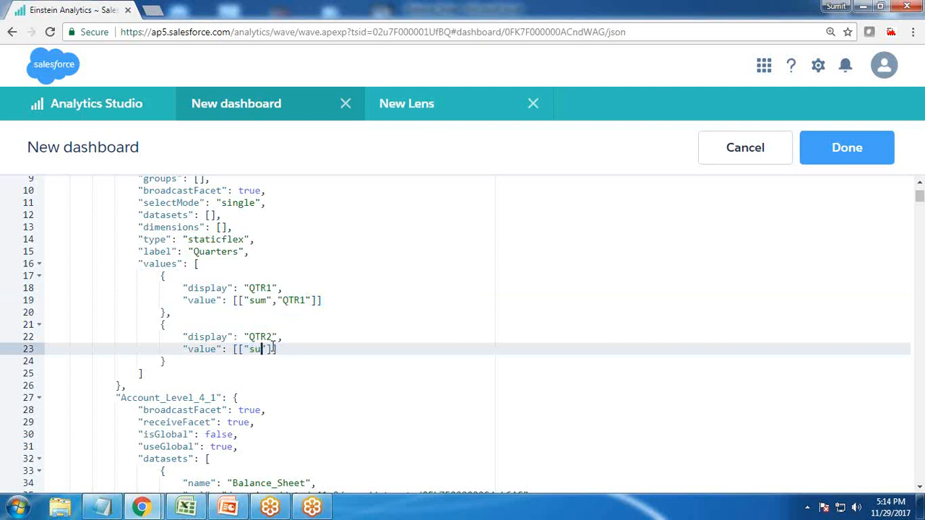
{"action": "type", "text": "m\""}
{"action": "key", "text": "Return"}
{"action": "key", "text": "ctrl+z"}
{"action": "type", "text": ","}
{"action": "key", "text": "BackSpace"}
{"action": "type", "text": ","}
{"action": "key", "text": "BackSpace"}
{"action": "type", "text": ",\"Qtr2"}
{"action": "left_click", "coordinate": [367, 389]}
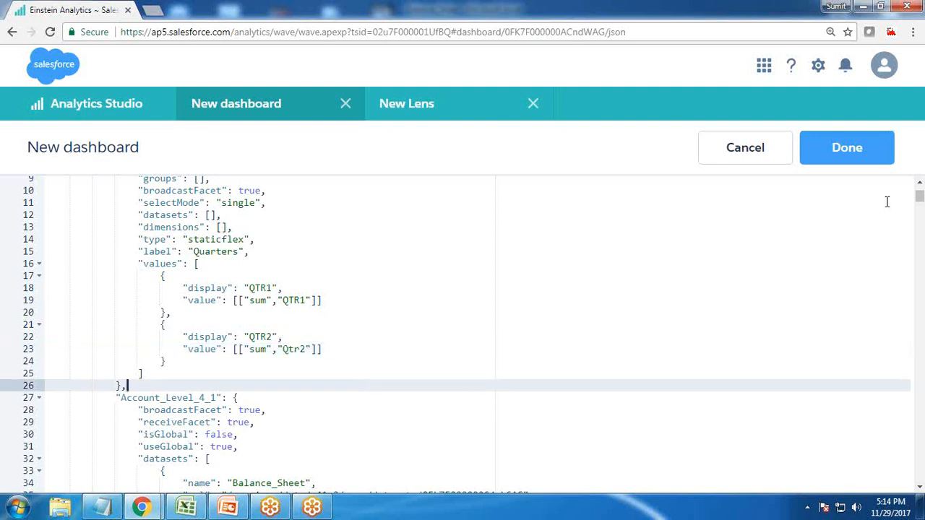
{"action": "left_click", "coordinate": [844, 147]}
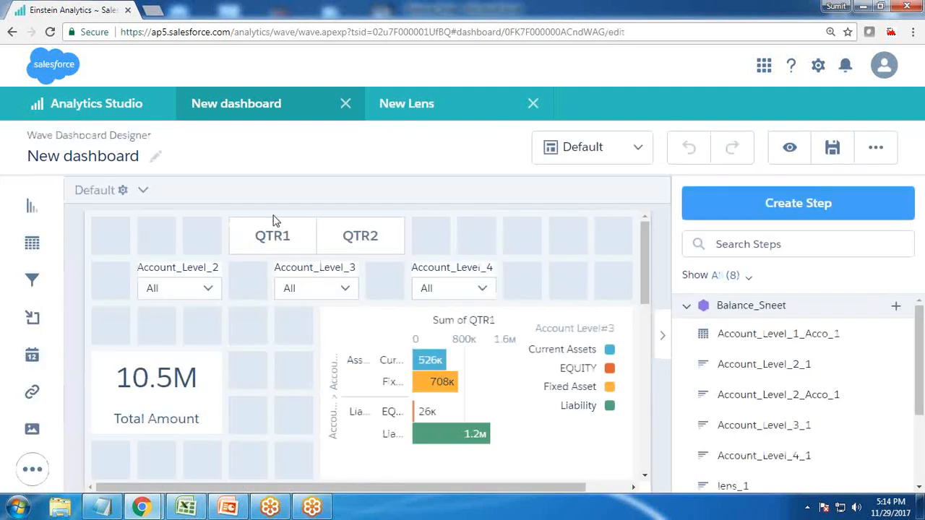
Reopen the dashboard JSON, review the Quarters step's sum values for both entries, and return to the designer
{"action": "key", "text": "ctrl+minus"}
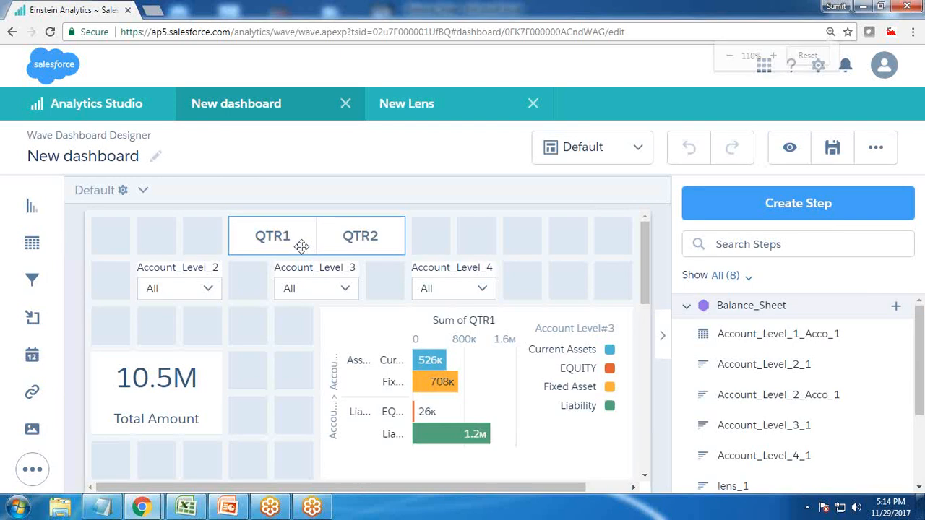
{"action": "key", "text": "ctrl+e"}
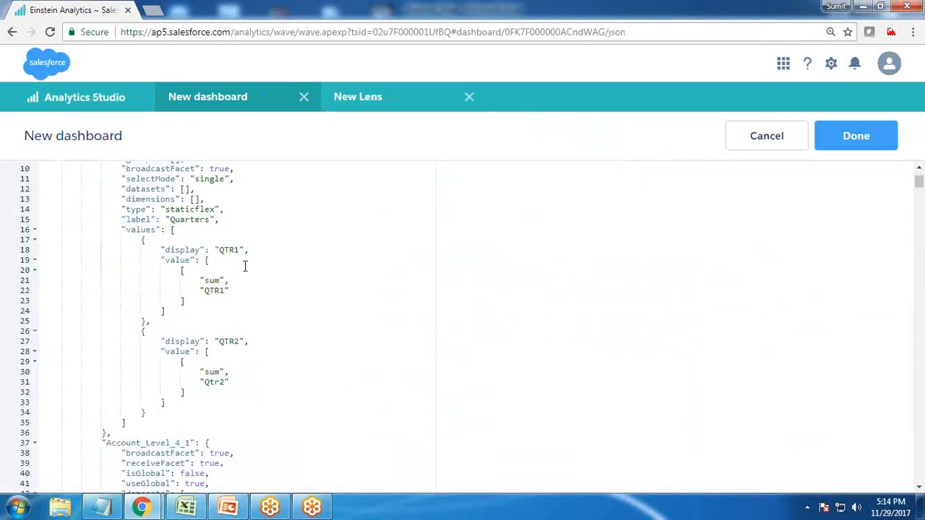
{"action": "scroll", "coordinate": [240, 270], "scroll_direction": "up", "scroll_amount": 1}
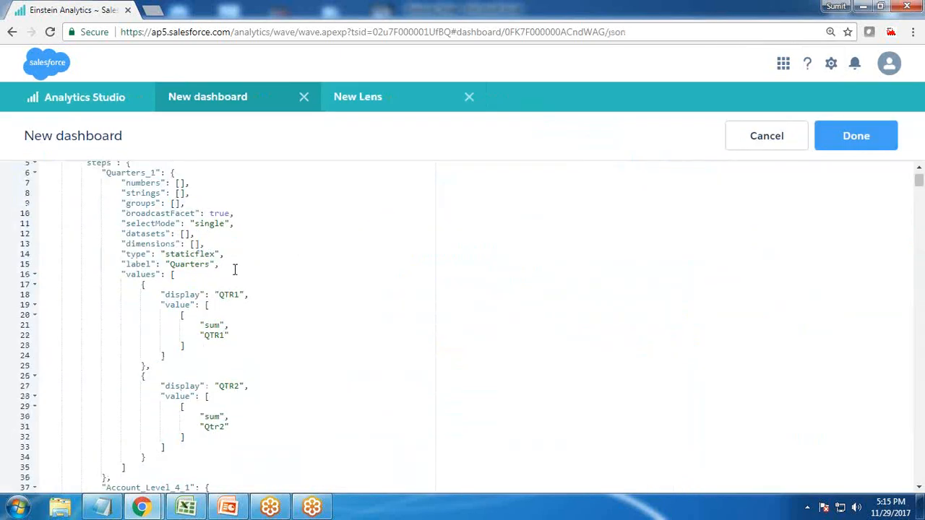
{"action": "scroll", "coordinate": [173, 245], "scroll_direction": "up", "scroll_amount": 1}
{"action": "scroll", "coordinate": [197, 327], "scroll_direction": "down", "scroll_amount": 3}
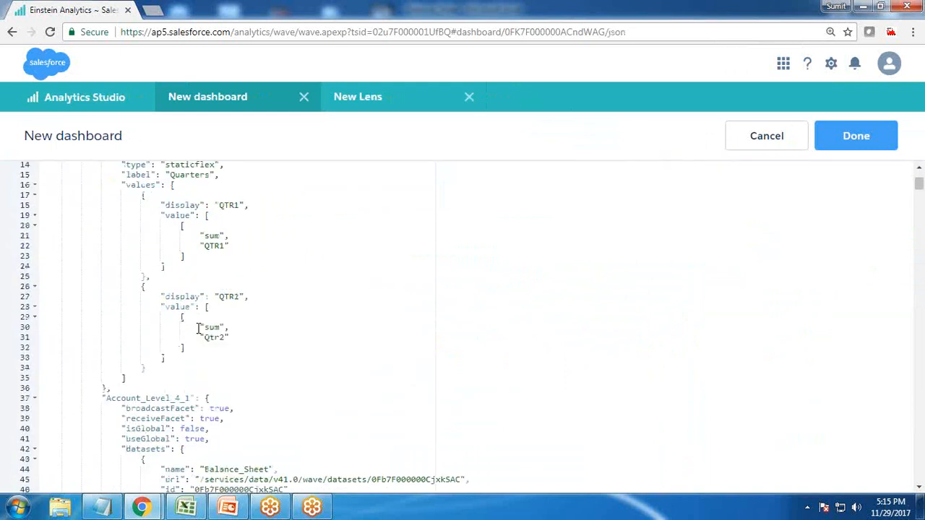
{"action": "left_click", "coordinate": [845, 136]}
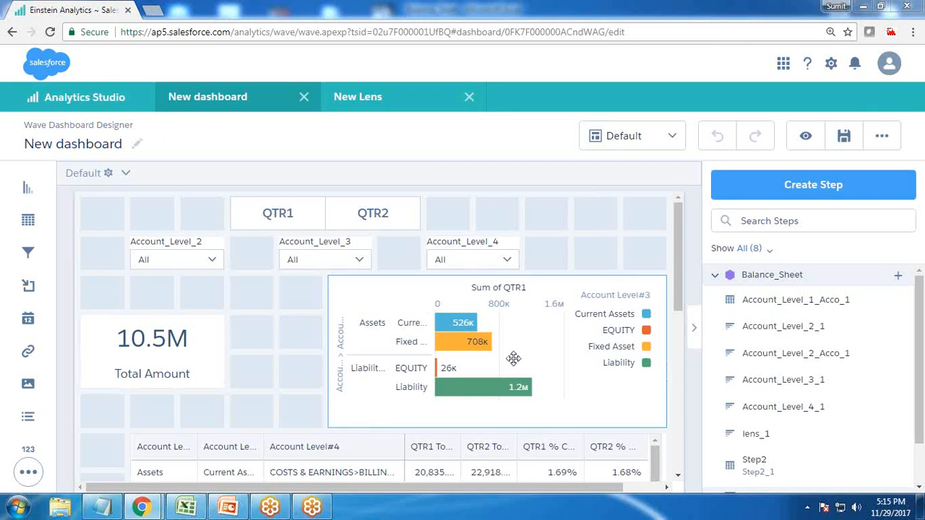
Copy the step ID Account_Level_2_Acco_1 from the bar chart's step properties
{"action": "left_click", "coordinate": [496, 330]}
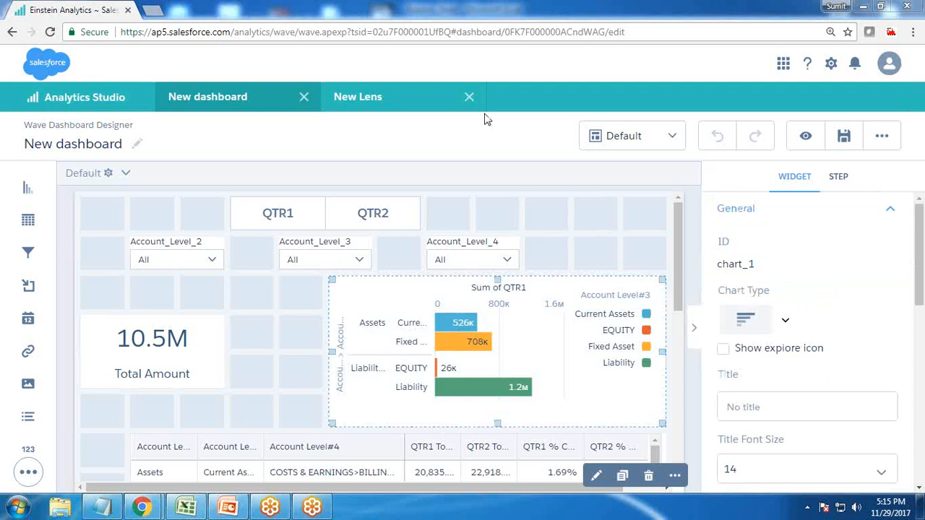
{"action": "left_click", "coordinate": [271, 334]}
{"action": "key", "text": "ctrl+minus"}
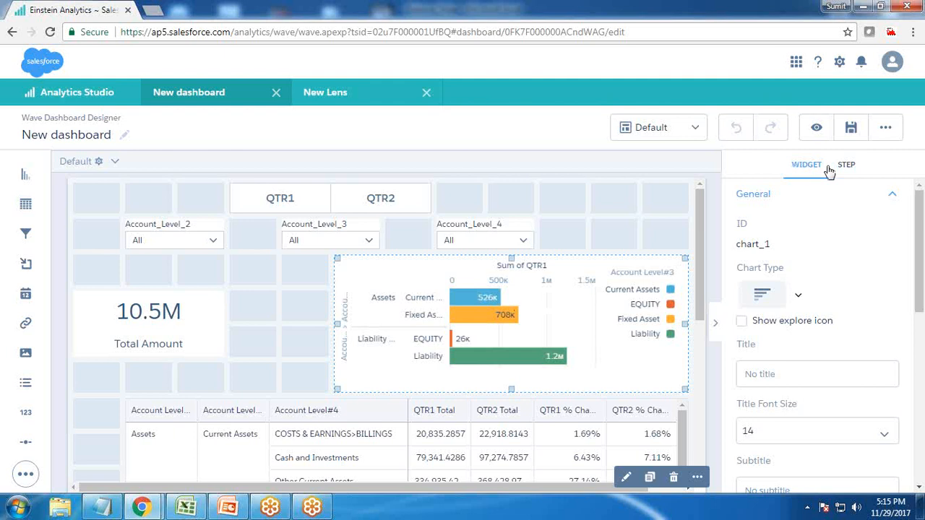
{"action": "left_click", "coordinate": [850, 166]}
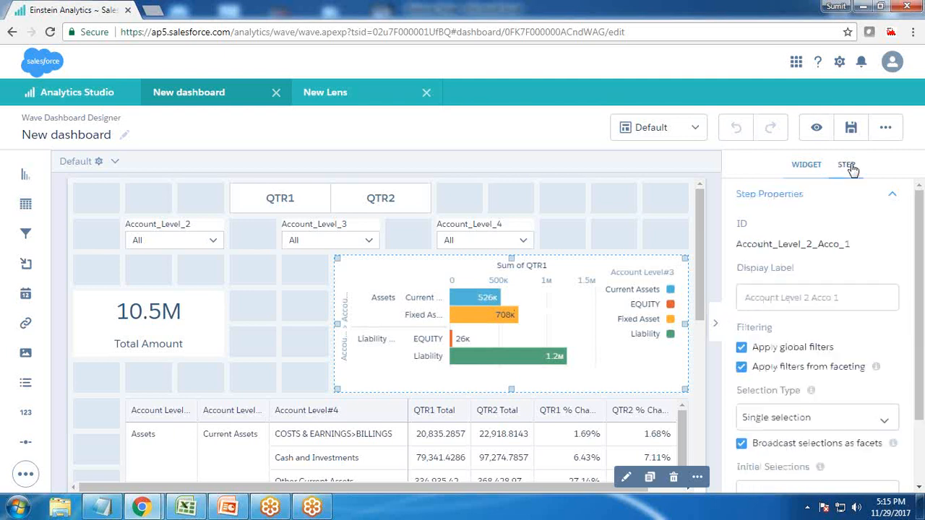
{"action": "left_click_drag", "start_coordinate": [858, 244], "coordinate": [737, 243]}
{"action": "key", "text": "ctrl+c"}
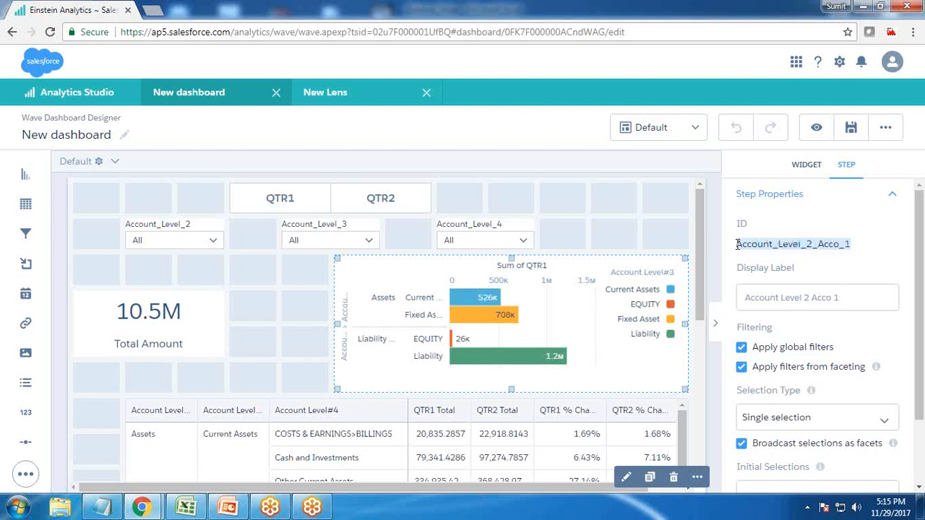
{"action": "left_click_drag", "start_coordinate": [853, 243], "coordinate": [746, 251]}
{"action": "left_click", "coordinate": [738, 250]}
Search the dashboard JSON for the chart's step Account_Level_2_Acco_1
{"action": "key", "text": "ctrl+e"}
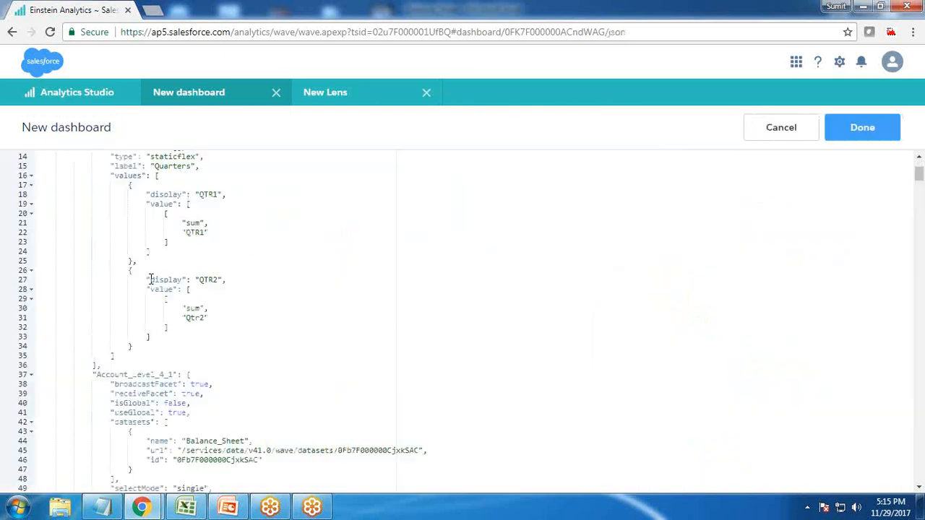
{"action": "key", "text": "ctrl+f"}
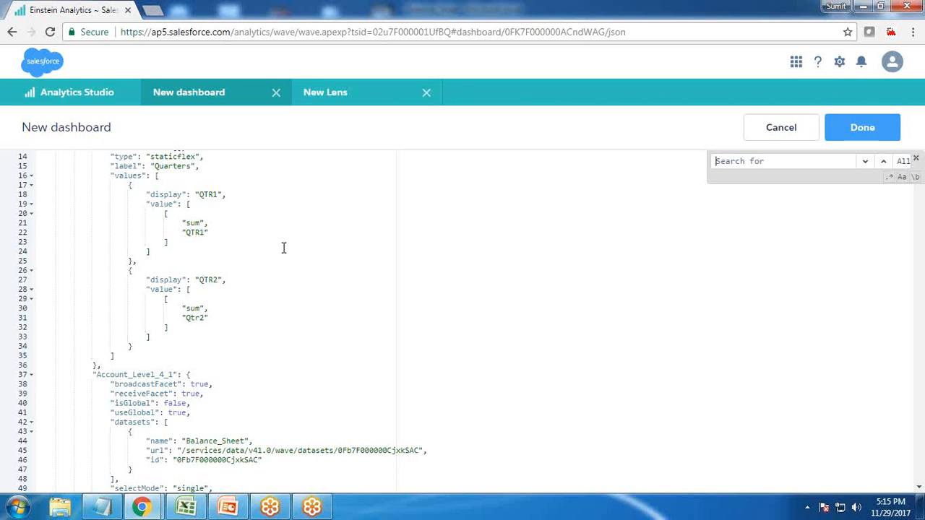
{"action": "key", "text": "ctrl+v"}
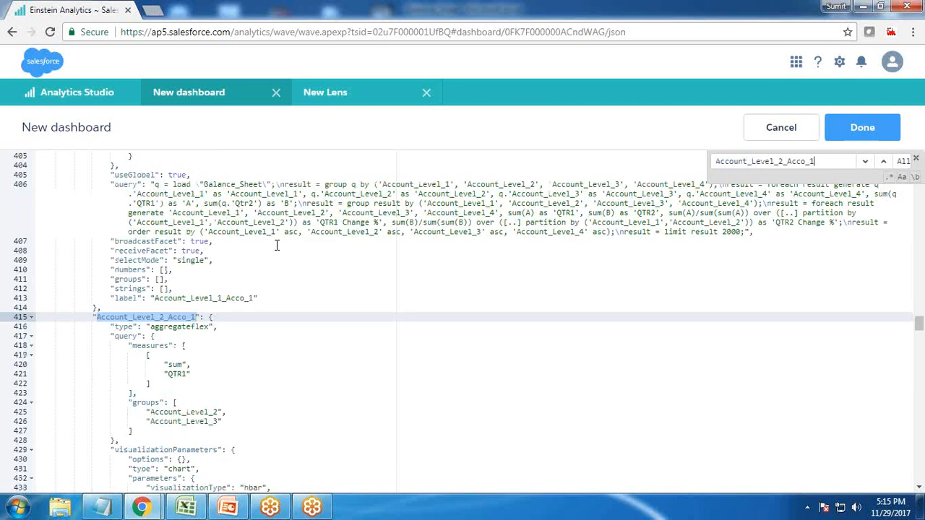
Delete the measures array holding "sum" and "QTR1" from the query of the Account_Level_2_Acco_1 step
{"action": "left_click", "coordinate": [173, 336]}
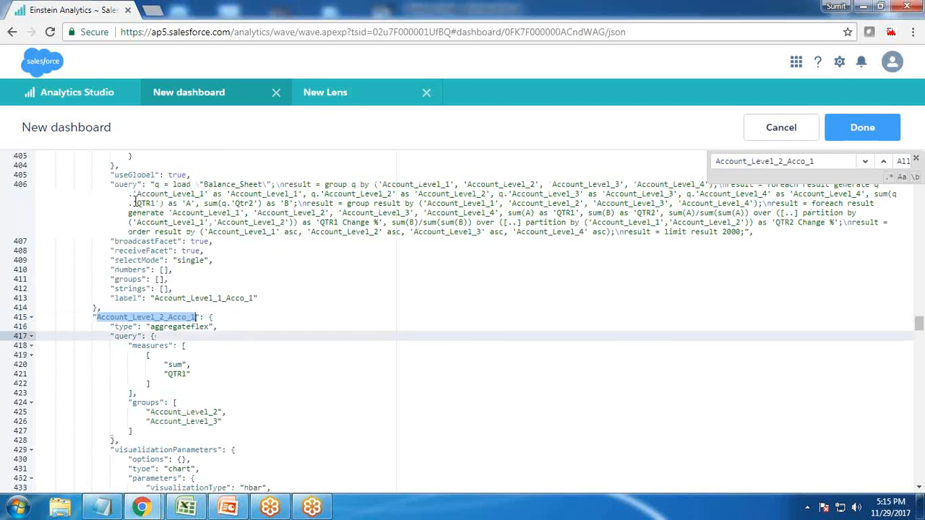
{"action": "scroll", "coordinate": [179, 289], "scroll_direction": "down", "scroll_amount": 2}
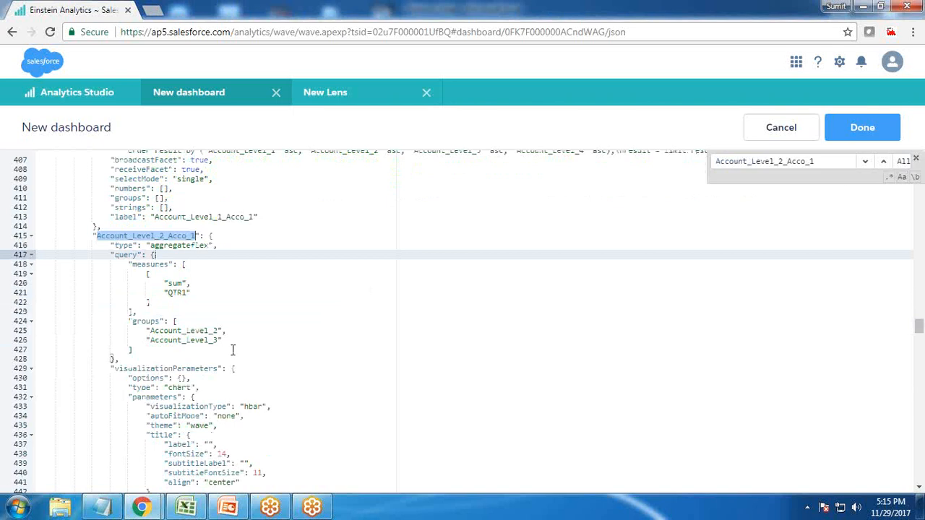
{"action": "scroll", "coordinate": [232, 350], "scroll_direction": "up", "scroll_amount": 1}
{"action": "left_click_drag", "start_coordinate": [179, 305], "coordinate": [132, 352]}
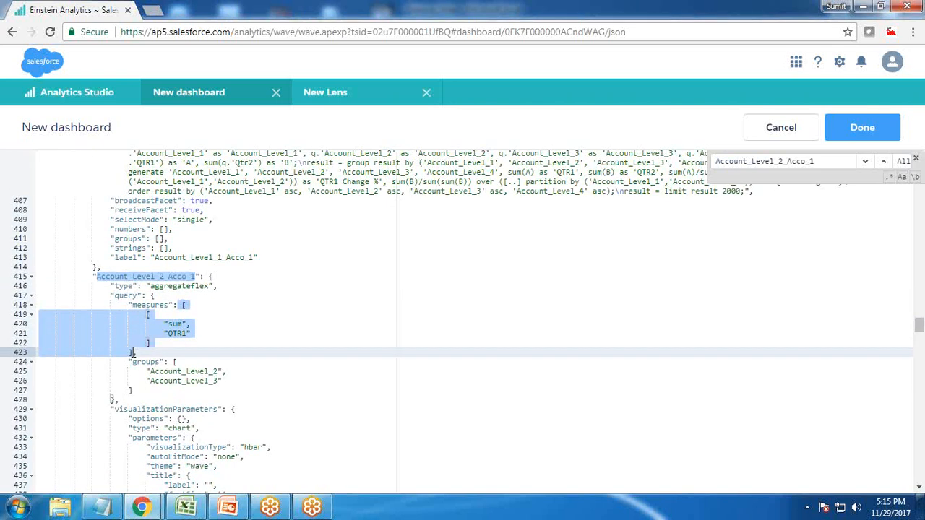
{"action": "key", "text": "BackSpace"}
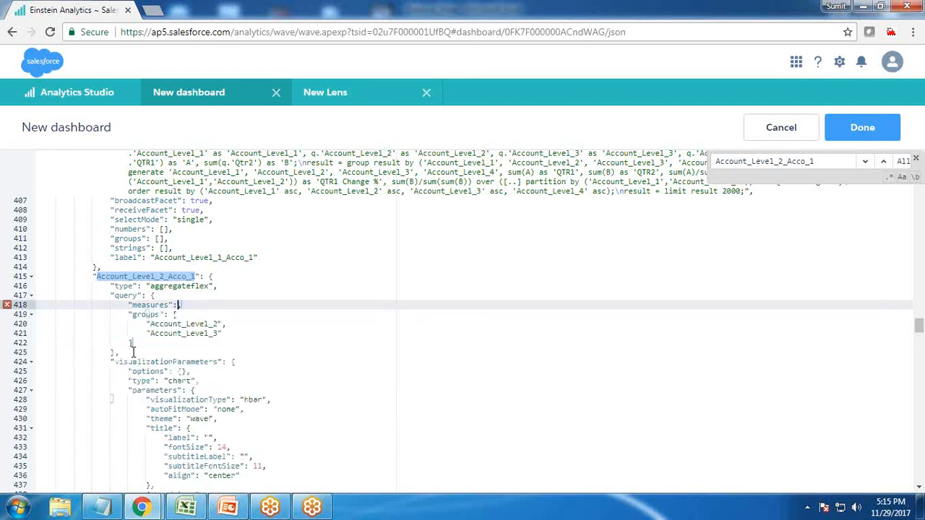
Enter "{{selection()}}" as the measures value in the Account_Level_2_Acco_1 query, leaving the parentheses empty
{"action": "key", "text": "ctrl+plus"}
{"action": "key", "text": "ctrl+plus"}
{"action": "scroll", "coordinate": [302, 374], "scroll_direction": "down", "scroll_amount": 1}
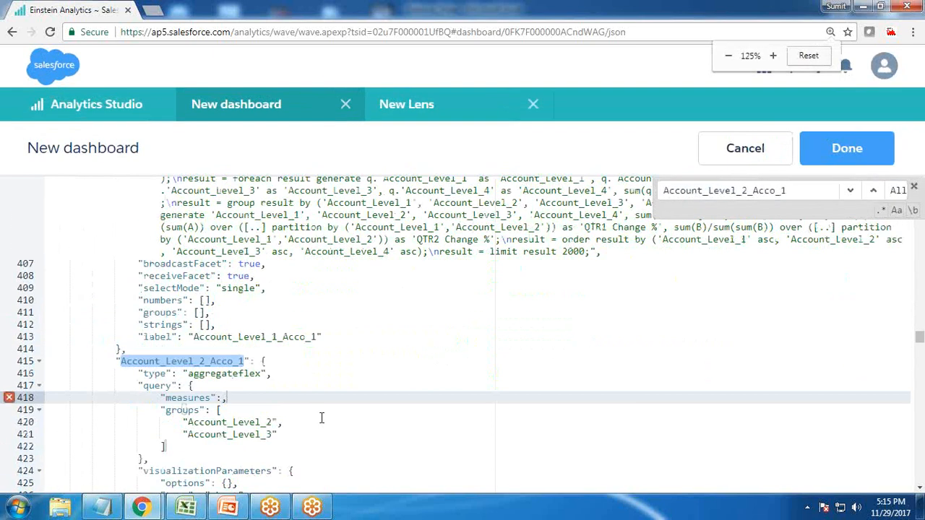
{"action": "key", "text": "Left"}
{"action": "type", "text": "\"\""}
{"action": "key", "text": "Down"}
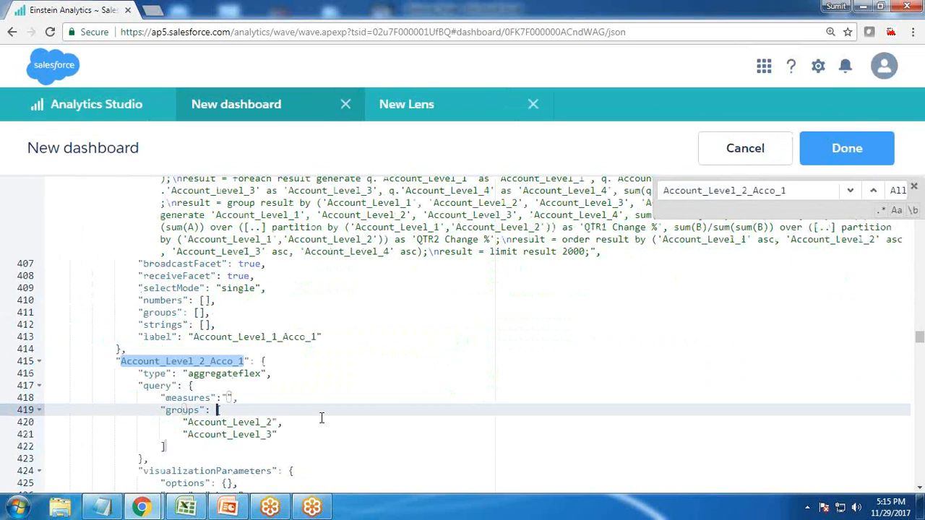
{"action": "key", "text": "Up"}
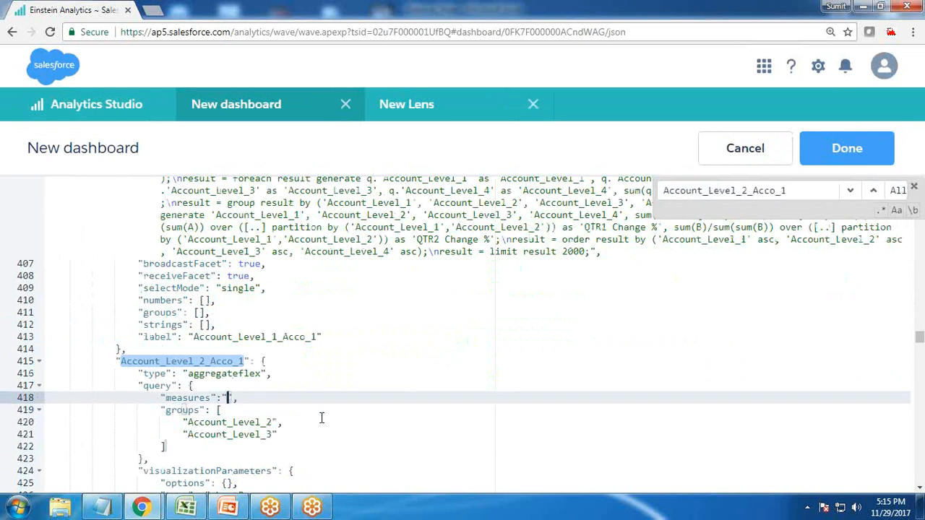
{"action": "type", "text": "{{selection("}
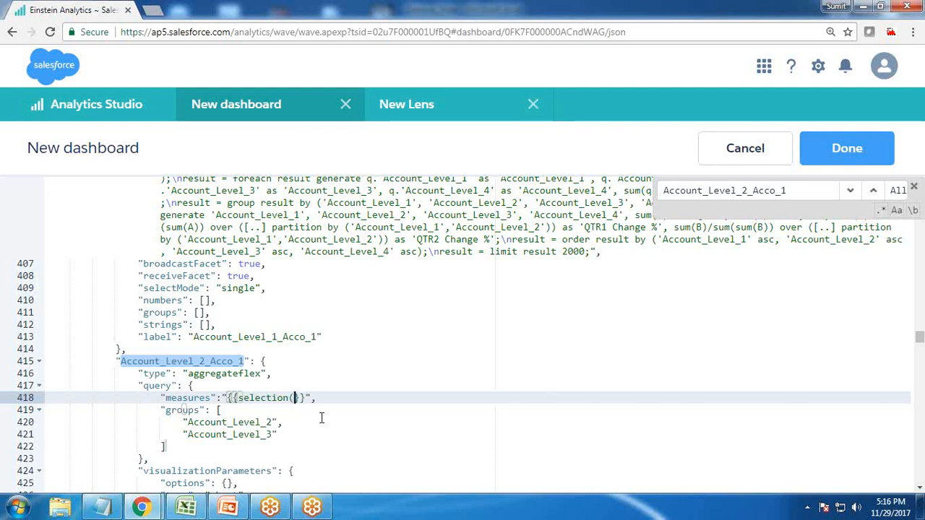
Look up the Quarters static step's ID in the JSON and insert Quarters_1 into the selection() binding of Account_Level_2_Acco_1
{"action": "scroll", "coordinate": [322, 418], "scroll_direction": "up", "scroll_amount": 20}
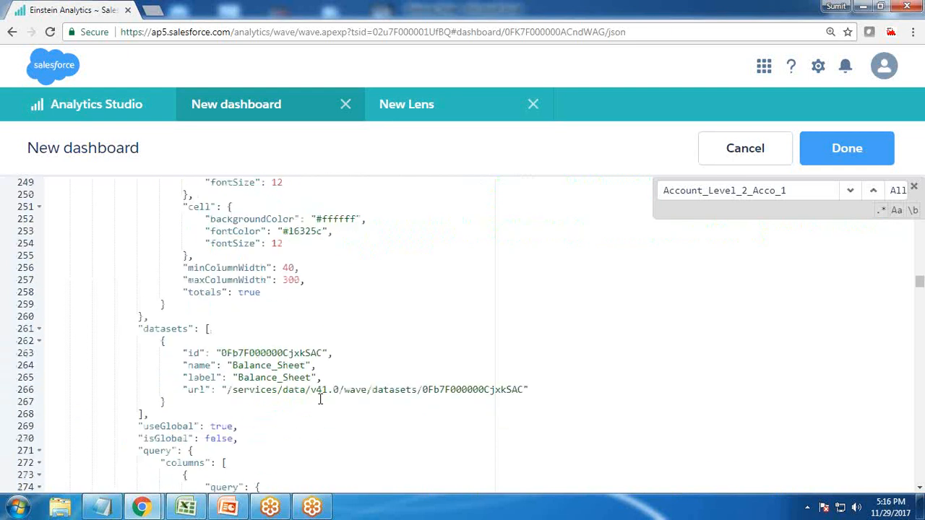
{"action": "scroll", "coordinate": [321, 399], "scroll_direction": "up", "scroll_amount": 20}
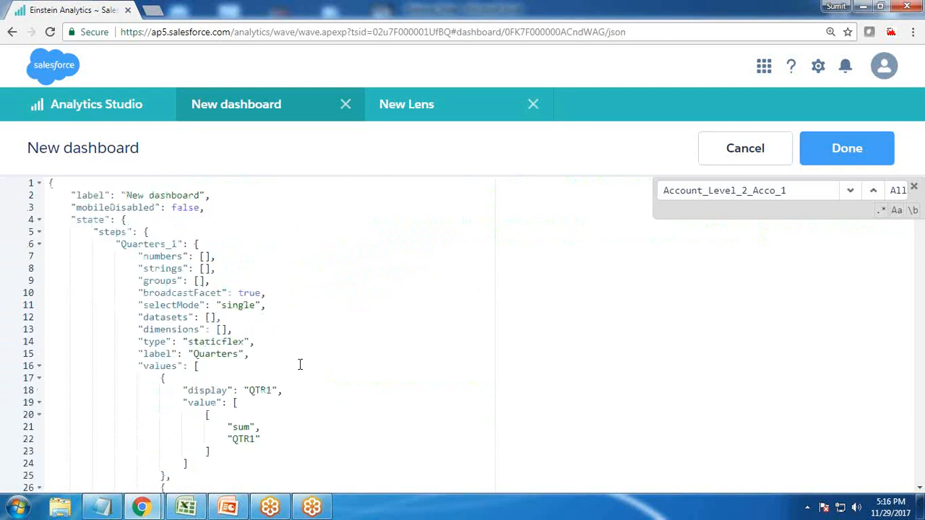
{"action": "left_click_drag", "start_coordinate": [120, 244], "coordinate": [178, 243]}
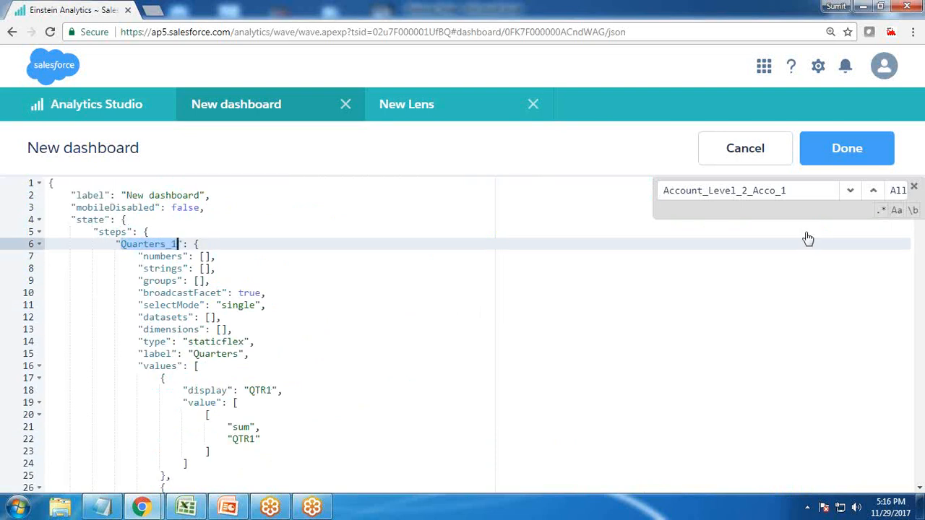
{"action": "left_click", "coordinate": [844, 194]}
{"action": "left_click", "coordinate": [850, 190]}
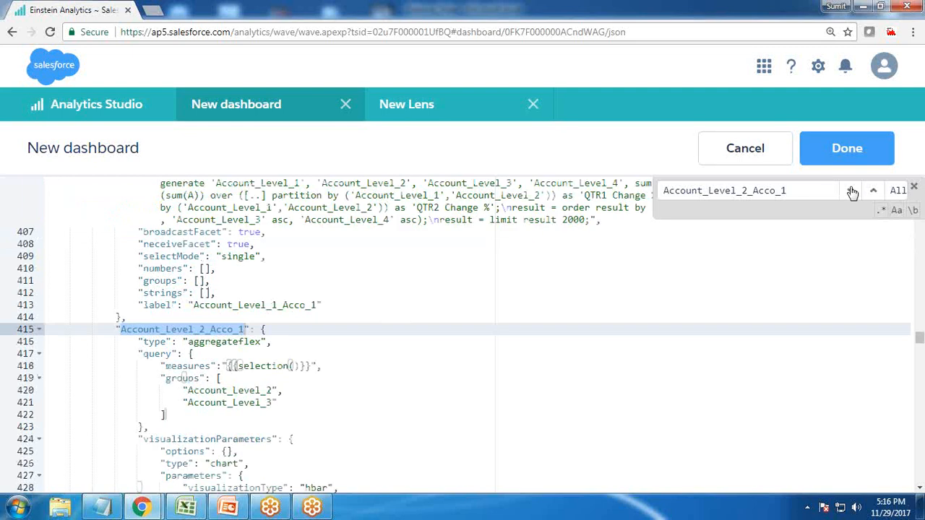
{"action": "left_click", "coordinate": [295, 366]}
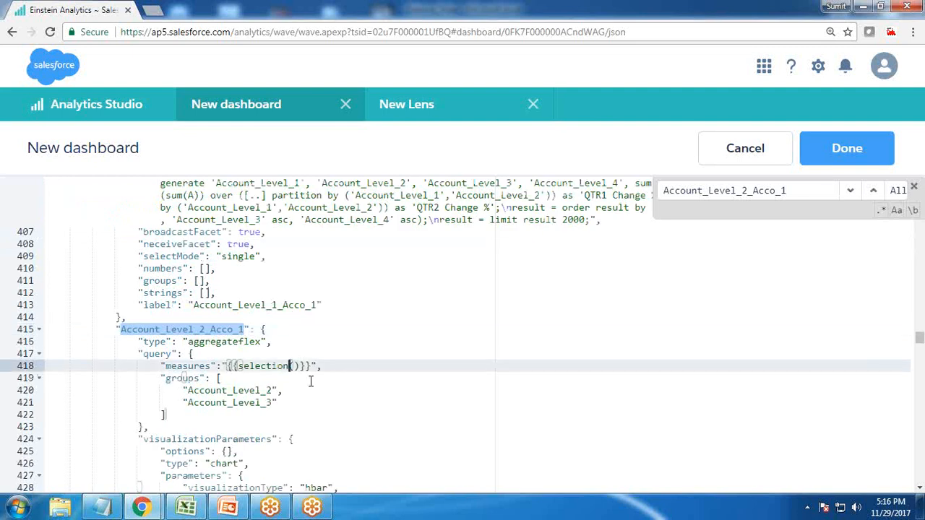
{"action": "type", "text": "Quarters_1"}
Change the Account_Level_2_Acco_1 step's type to "aggregate" and apply the JSON changes to the dashboard
{"action": "left_click_drag", "start_coordinate": [239, 341], "coordinate": [262, 341]}
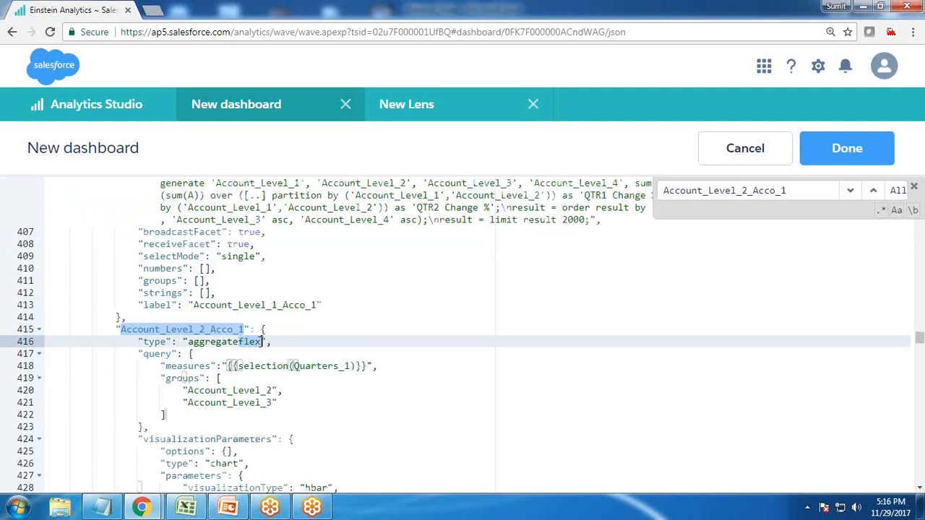
{"action": "key", "text": "BackSpace"}
{"action": "left_click", "coordinate": [857, 158]}
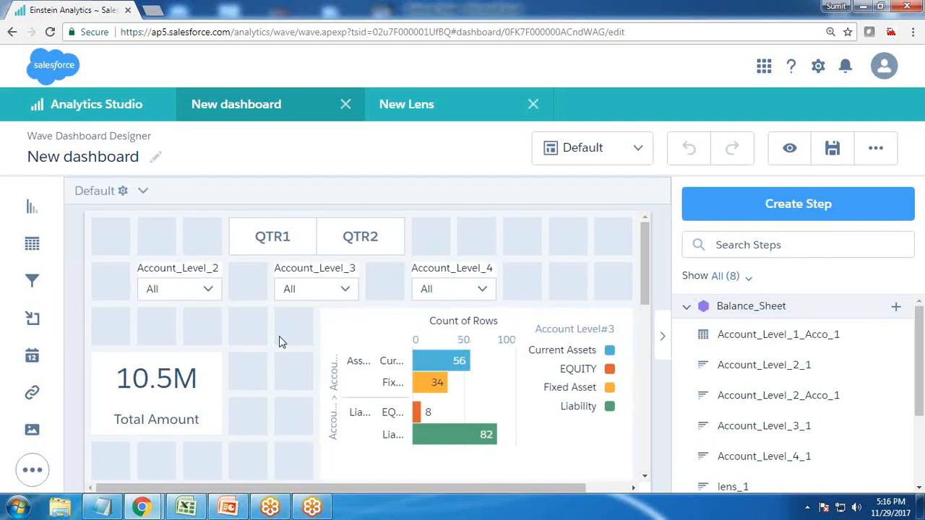
Set QTR1 as the dashboard's initial selection in the quarter toggle
{"action": "key", "text": "ctrl+minus"}
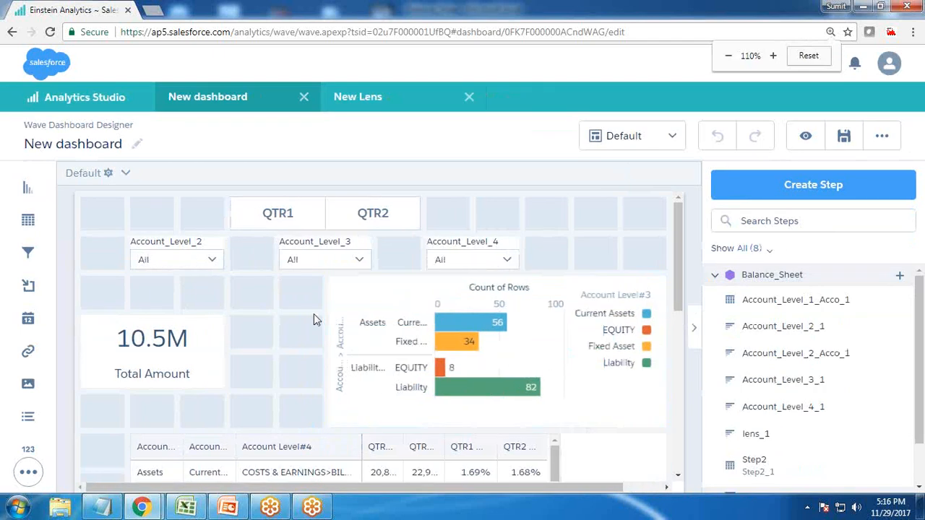
{"action": "left_click", "coordinate": [882, 137]}
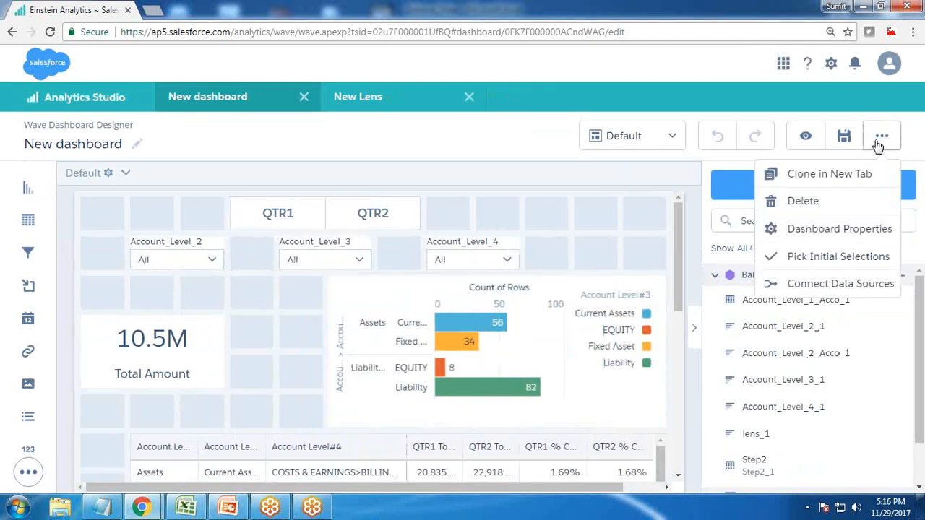
{"action": "left_click", "coordinate": [817, 258]}
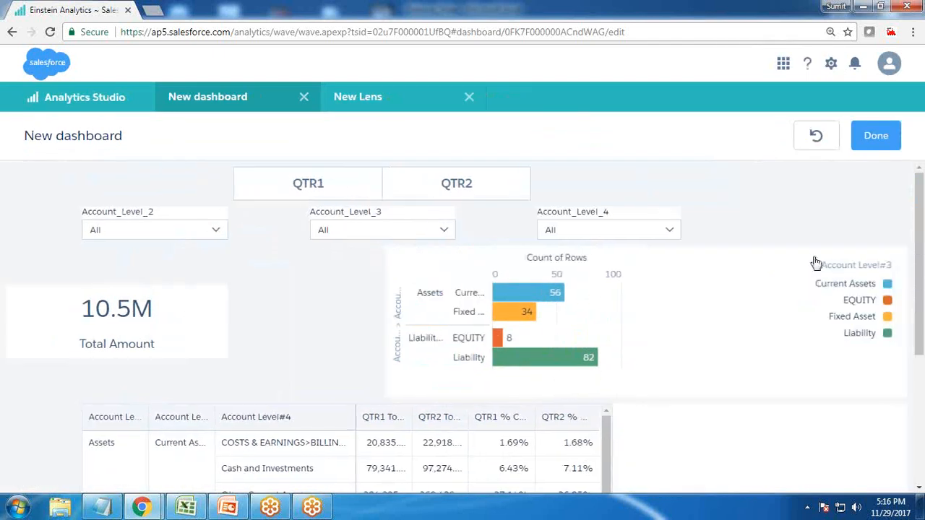
{"action": "left_click", "coordinate": [323, 184]}
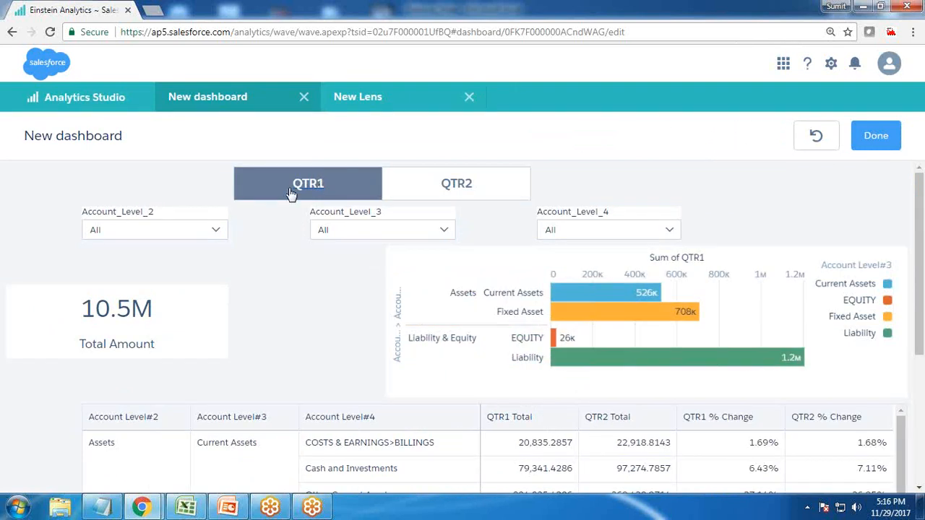
{"action": "left_click", "coordinate": [878, 136]}
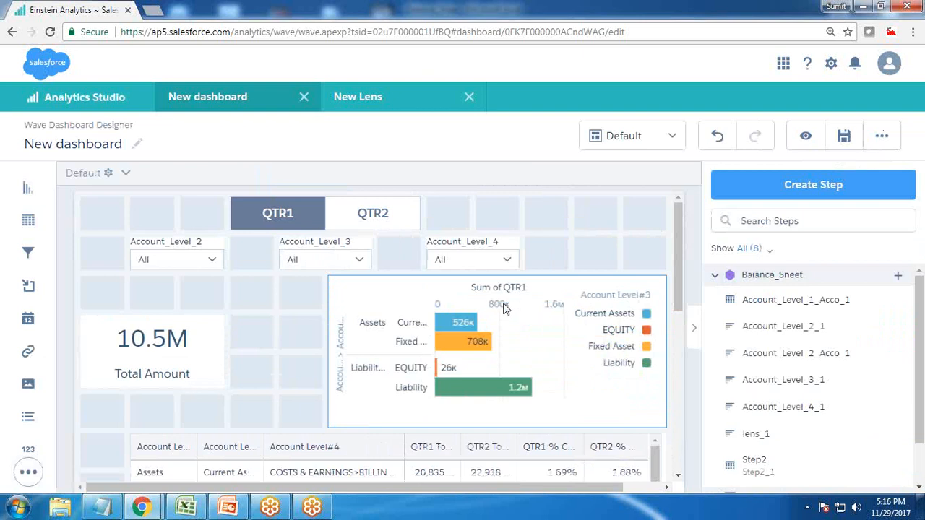
Preview the dashboard and switch the toggle repeatedly between QTR1 and QTR2 to check the bar chart's measure
{"action": "left_click", "coordinate": [805, 138]}
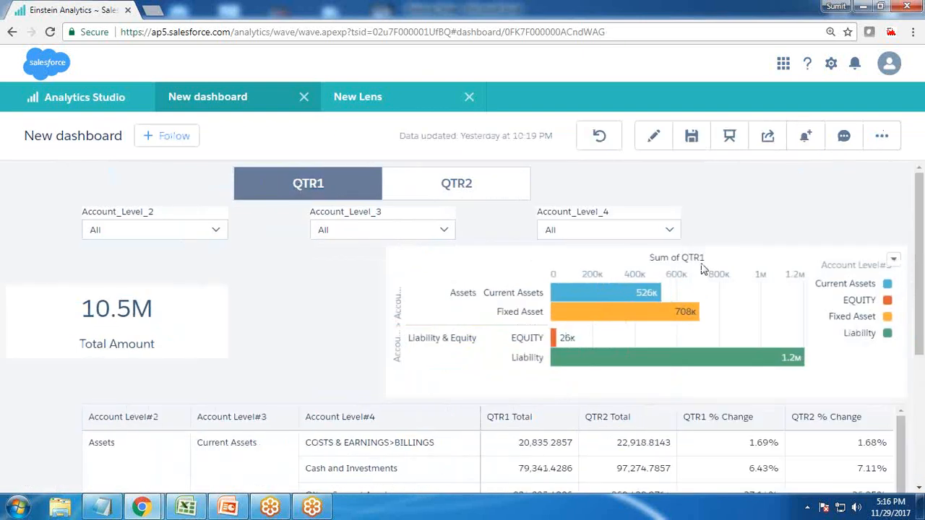
{"action": "left_click", "coordinate": [456, 190]}
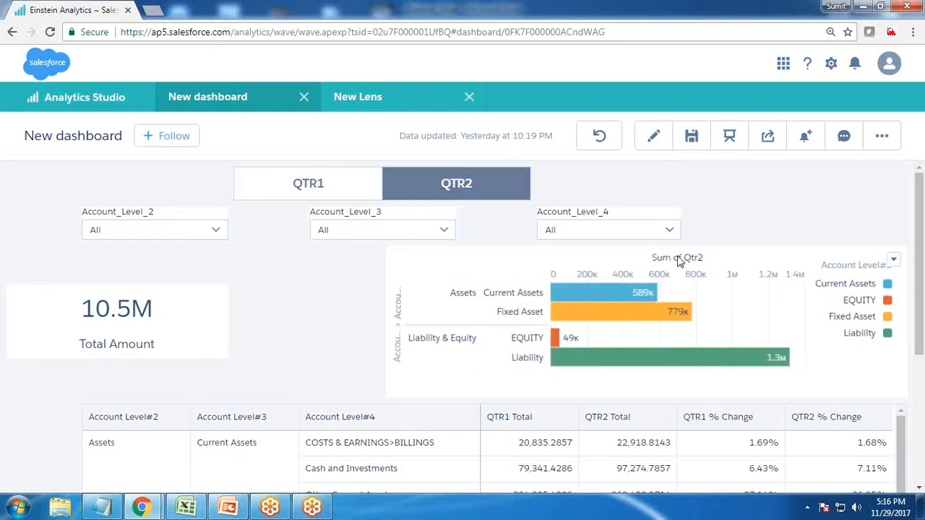
{"action": "left_click", "coordinate": [301, 182]}
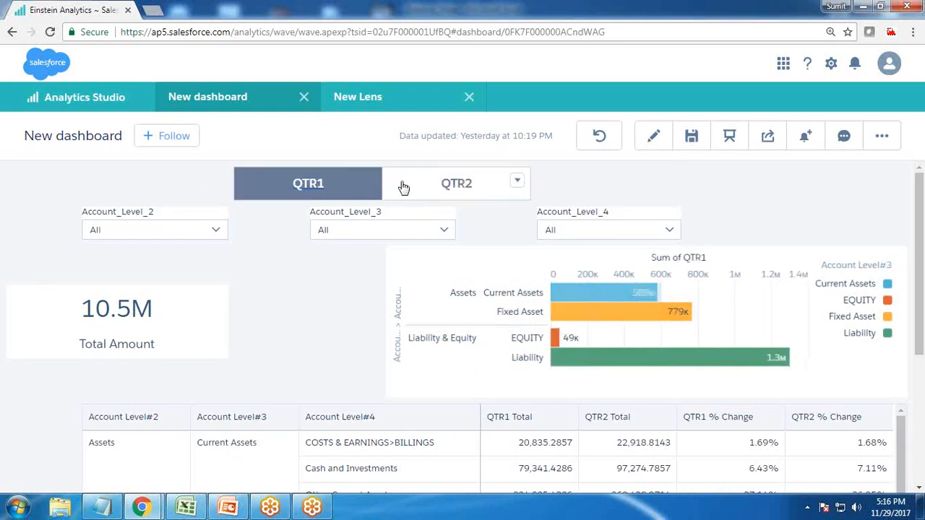
{"action": "left_click", "coordinate": [467, 183]}
{"action": "left_click", "coordinate": [331, 190]}
{"action": "left_click", "coordinate": [450, 182]}
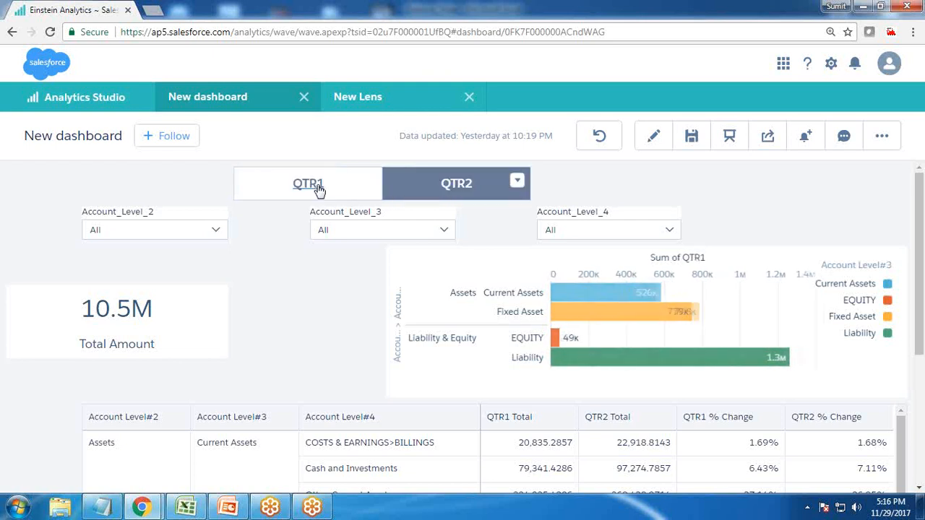
{"action": "left_click", "coordinate": [316, 185]}
{"action": "left_click", "coordinate": [444, 189]}
{"action": "left_click", "coordinate": [327, 187]}
{"action": "left_click", "coordinate": [450, 182]}
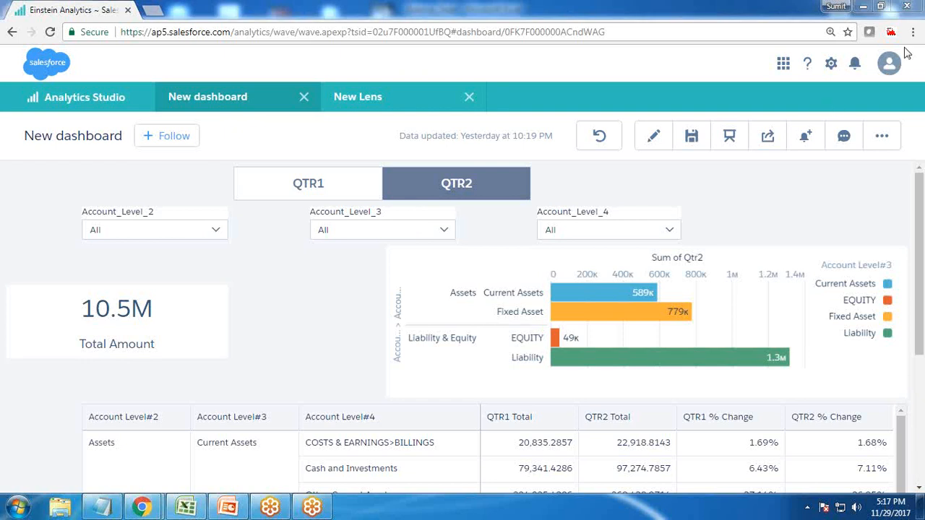
Return to editing, review the QTR2 entry of the Quarters step in the dashboard JSON, and go back to the designer
{"action": "left_click", "coordinate": [654, 136]}
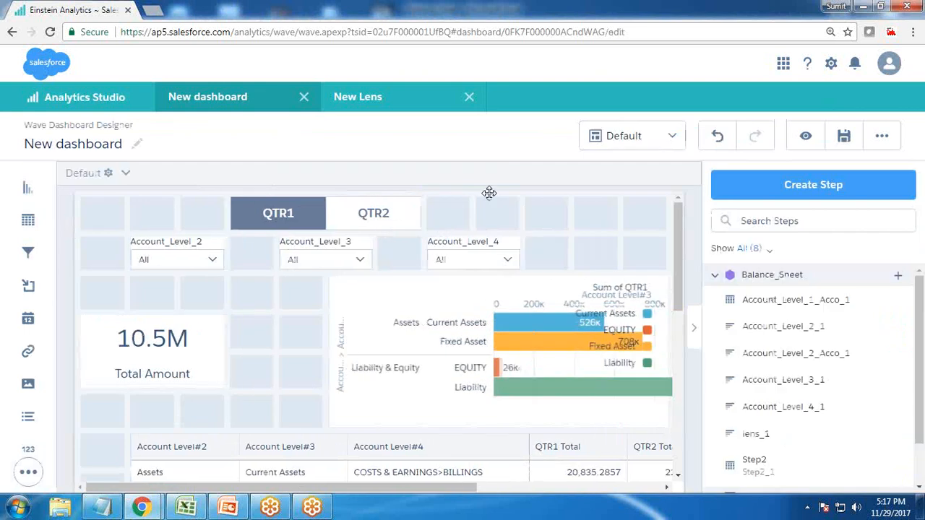
{"action": "right_click", "coordinate": [302, 213]}
{"action": "left_click", "coordinate": [177, 198]}
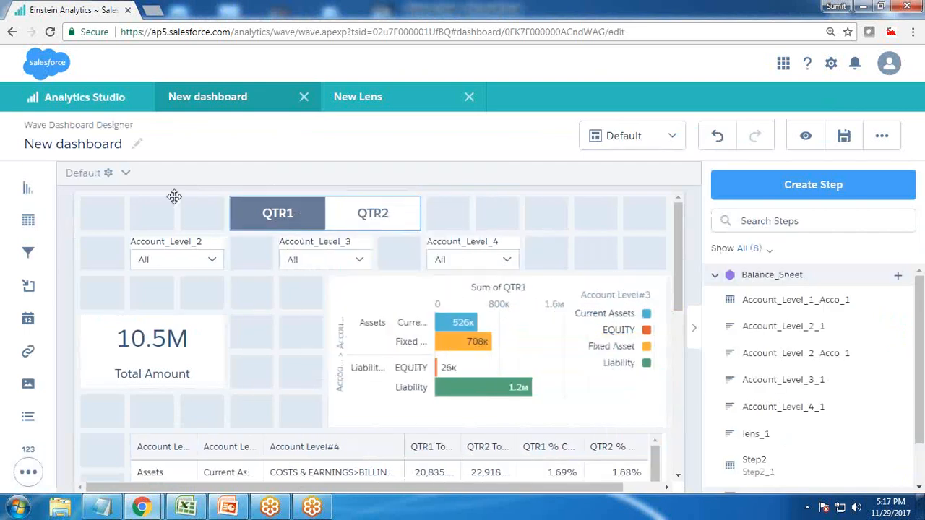
{"action": "key", "text": "ctrl+e"}
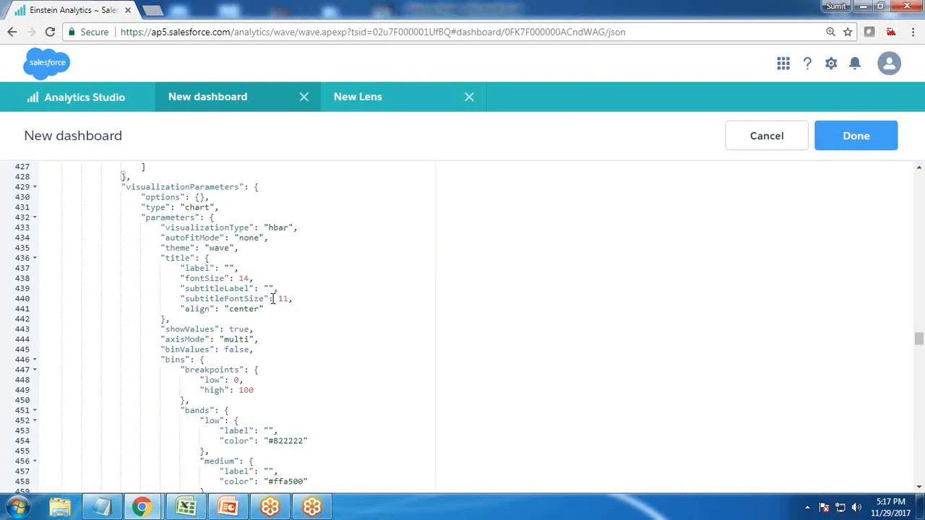
{"action": "scroll", "coordinate": [309, 339], "scroll_direction": "down", "scroll_amount": 3}
{"action": "scroll", "coordinate": [309, 334], "scroll_direction": "up", "scroll_amount": 8}
{"action": "scroll", "coordinate": [308, 328], "scroll_direction": "up", "scroll_amount": 20}
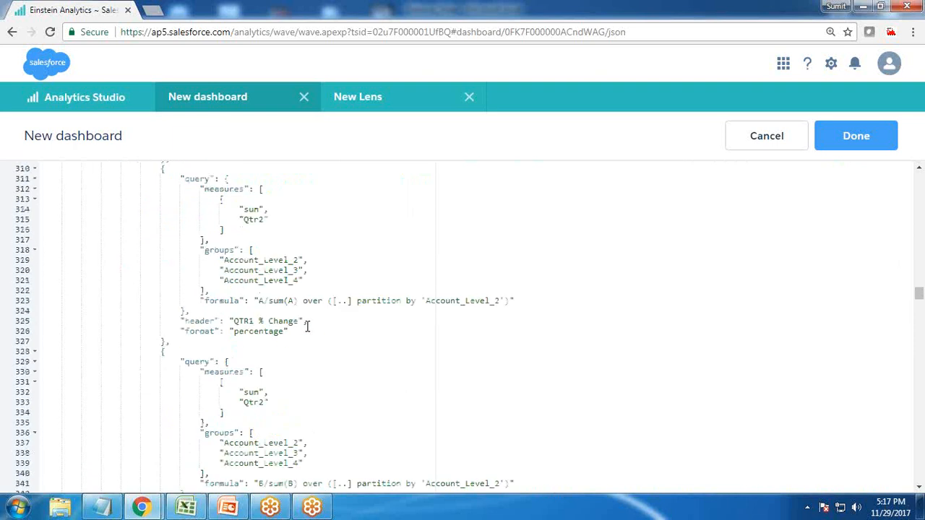
{"action": "scroll", "coordinate": [304, 313], "scroll_direction": "up", "scroll_amount": 20}
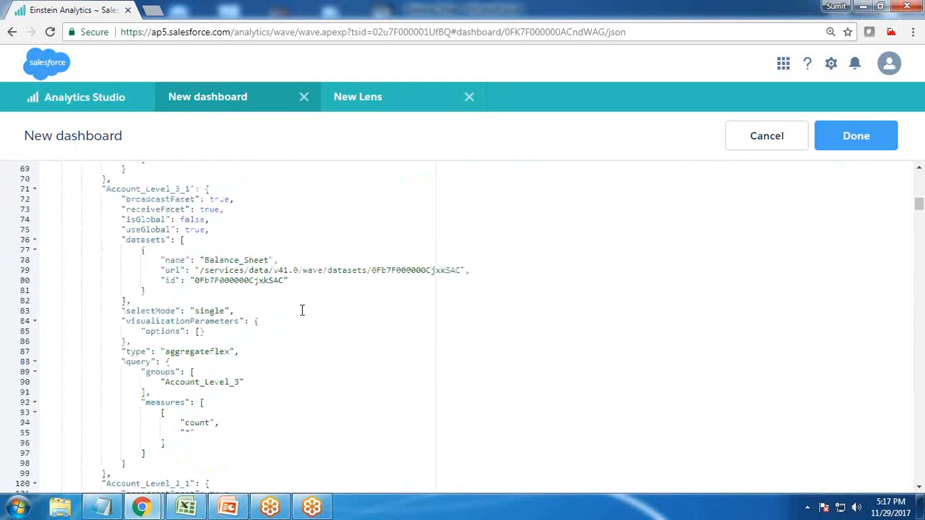
{"action": "scroll", "coordinate": [294, 303], "scroll_direction": "down", "scroll_amount": 3}
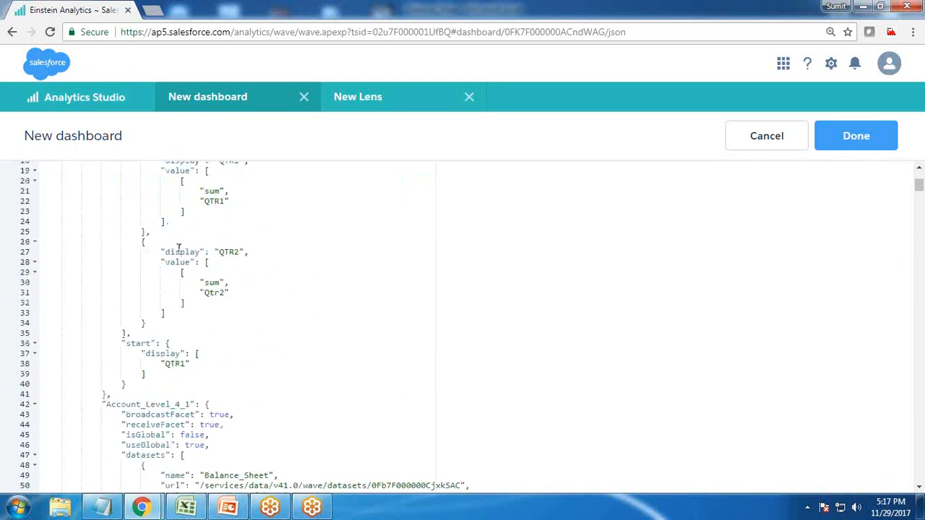
{"action": "left_click_drag", "start_coordinate": [137, 242], "coordinate": [144, 323]}
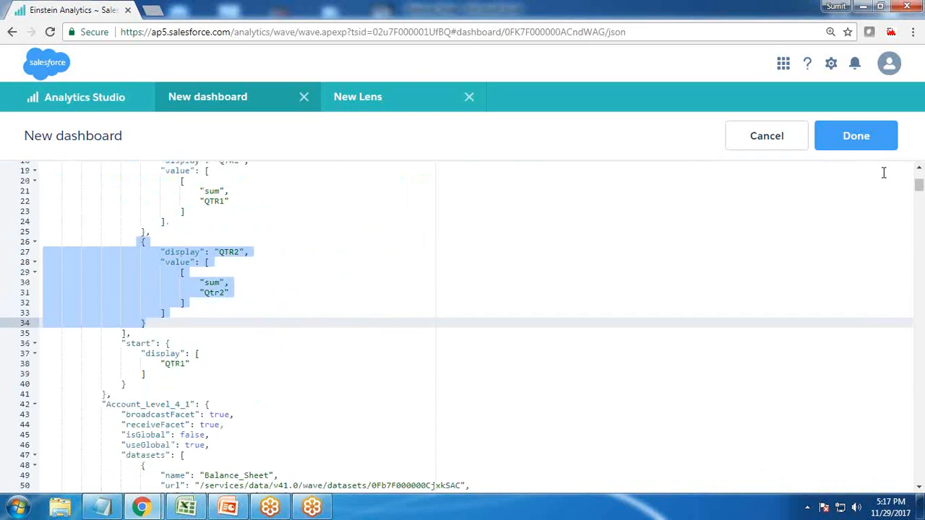
{"action": "left_click", "coordinate": [873, 145]}
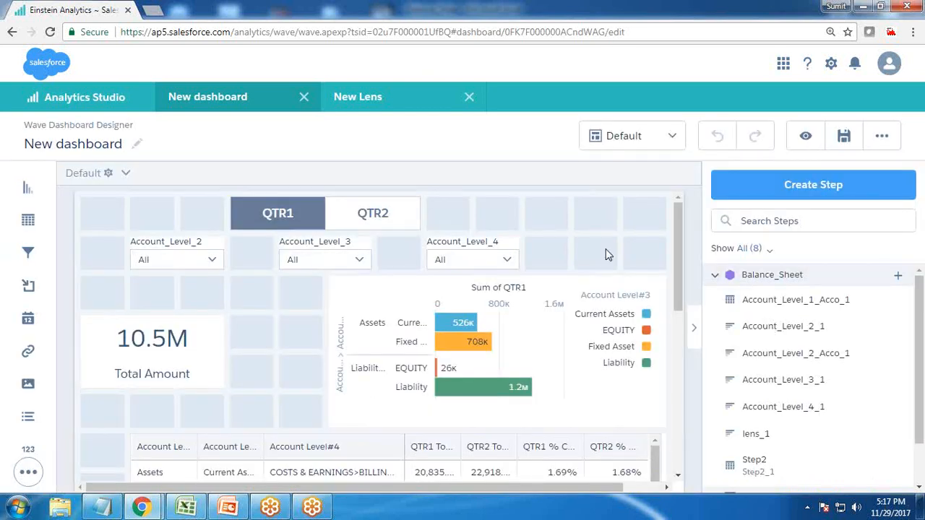